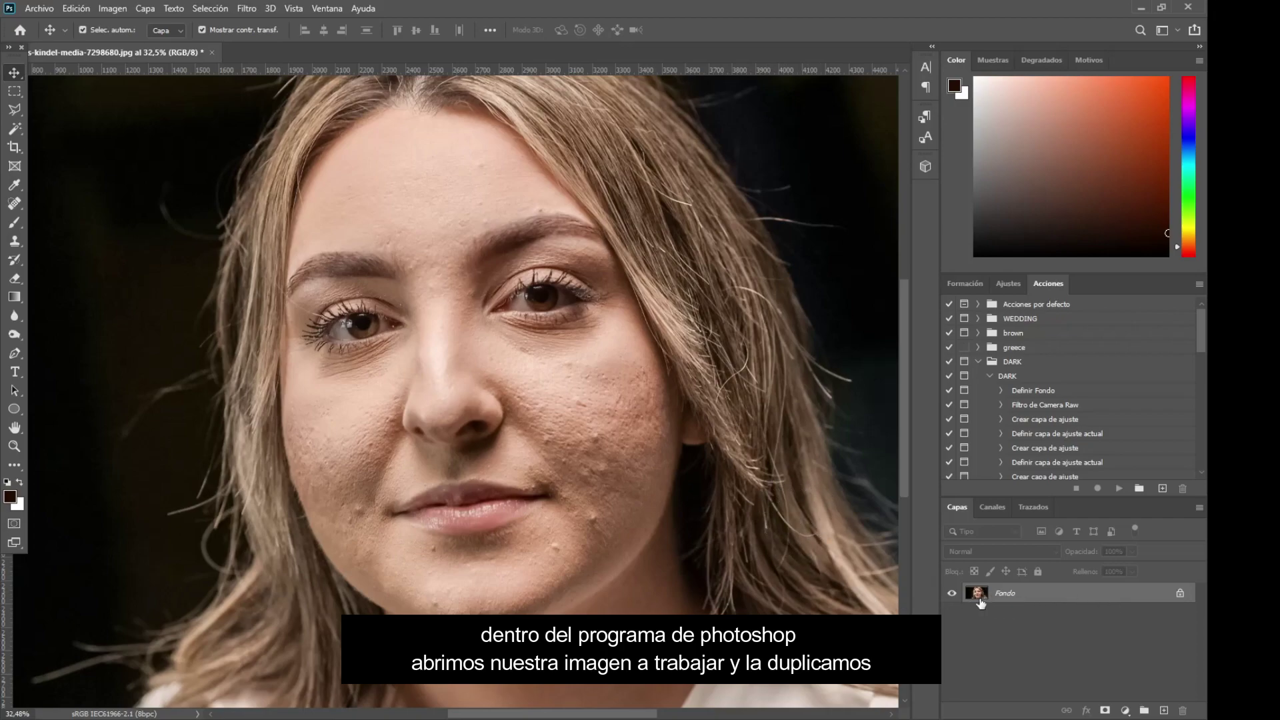
# Duplicate the Fondo background layer and give the copy an orange (Naranja) colour label.
pyautogui.moveTo(1145, 600); pyautogui.dragTo(1165, 708)
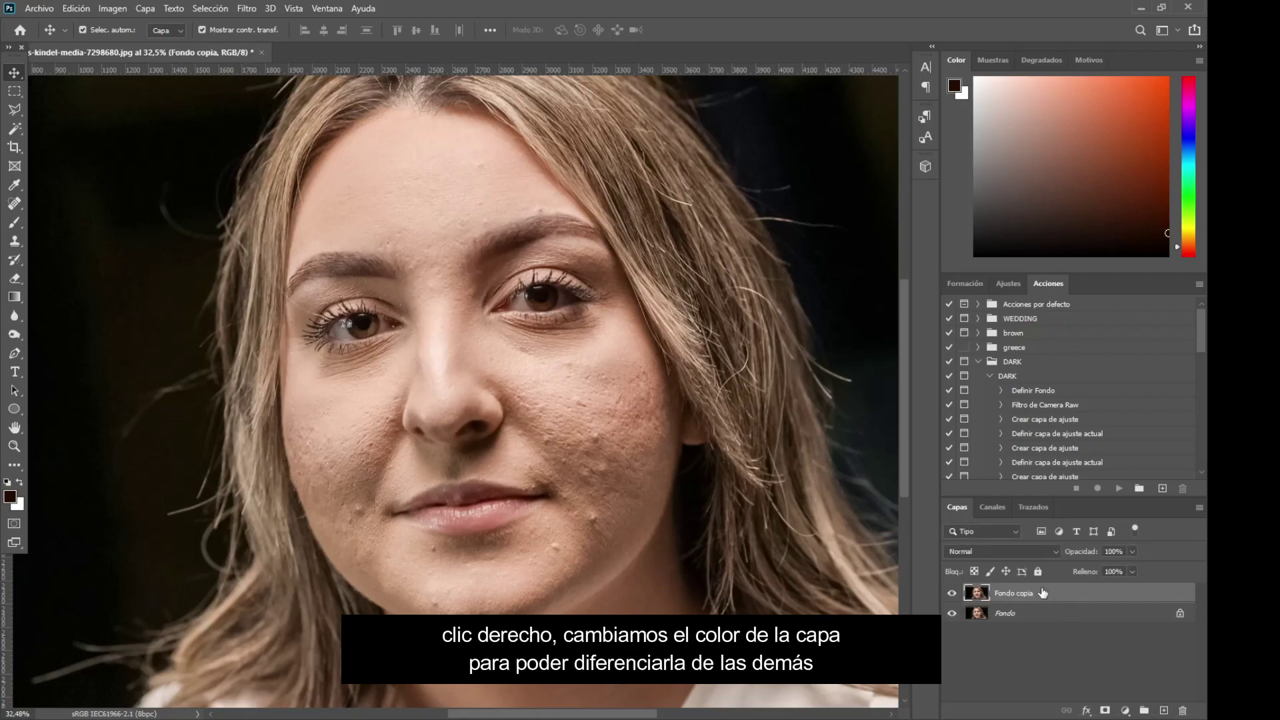
pyautogui.rightClick(1041, 588)
pyautogui.click(1012, 597)
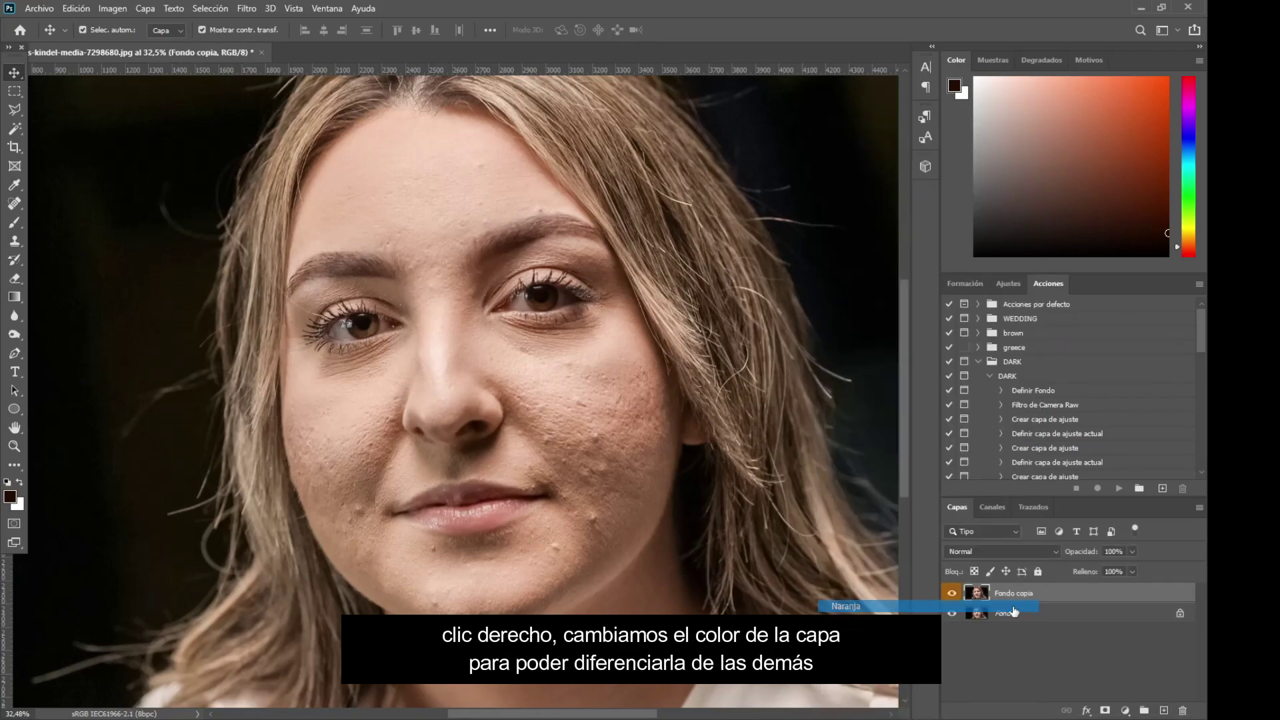
# Rename the duplicated layer MODELO.
pyautogui.doubleClick(1016, 593)
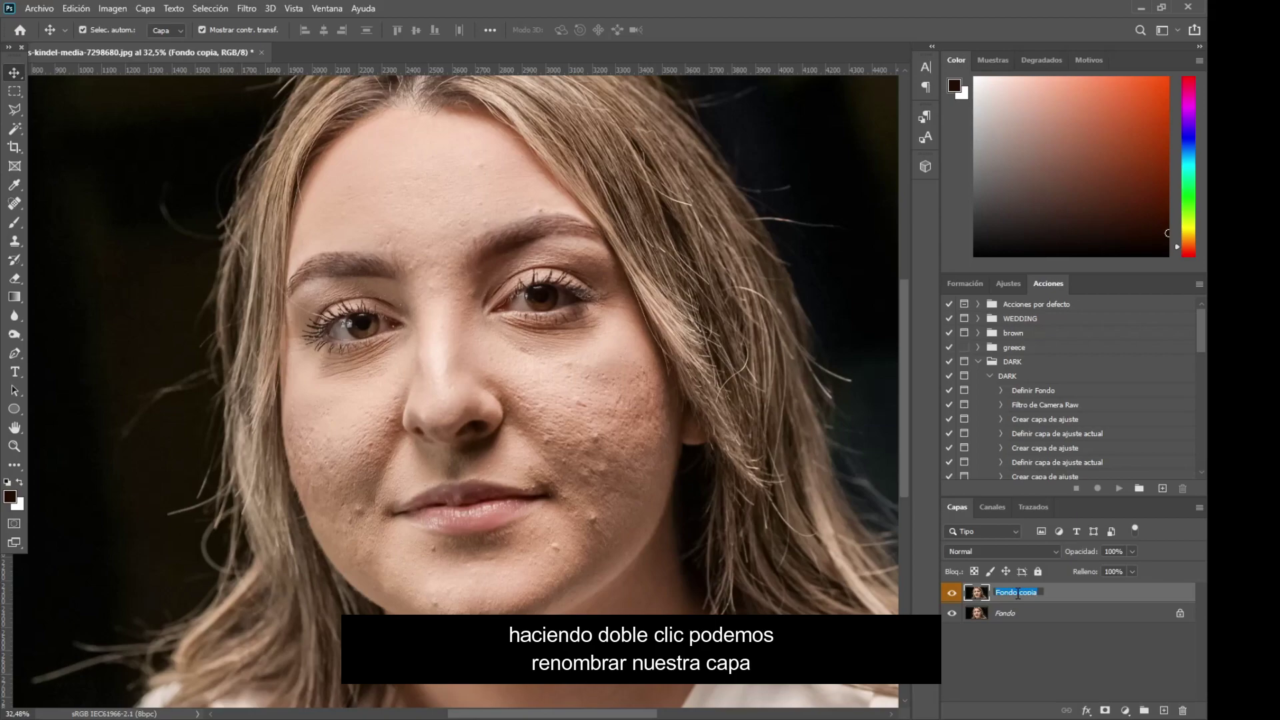
pyautogui.write('MODELO')
pyautogui.press('Return')
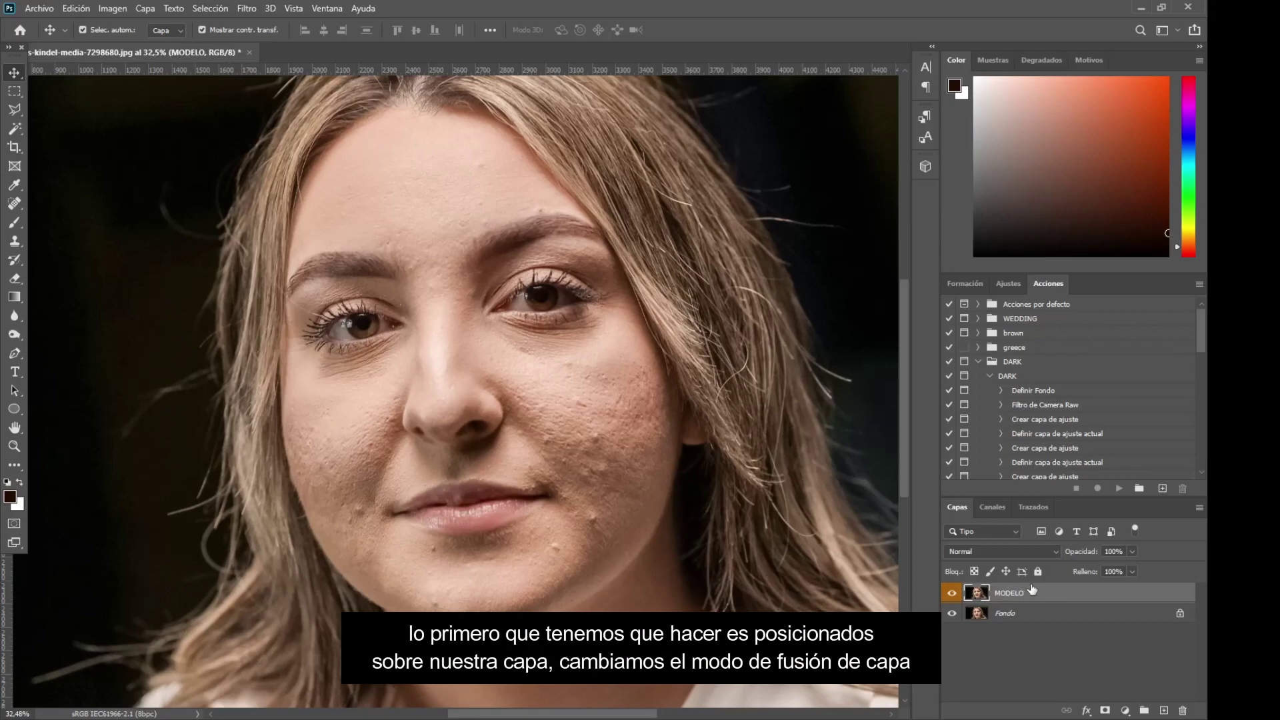
# Set the MODELO layer's blending mode to Luz intensa and invert its colours.
pyautogui.click(1025, 551)
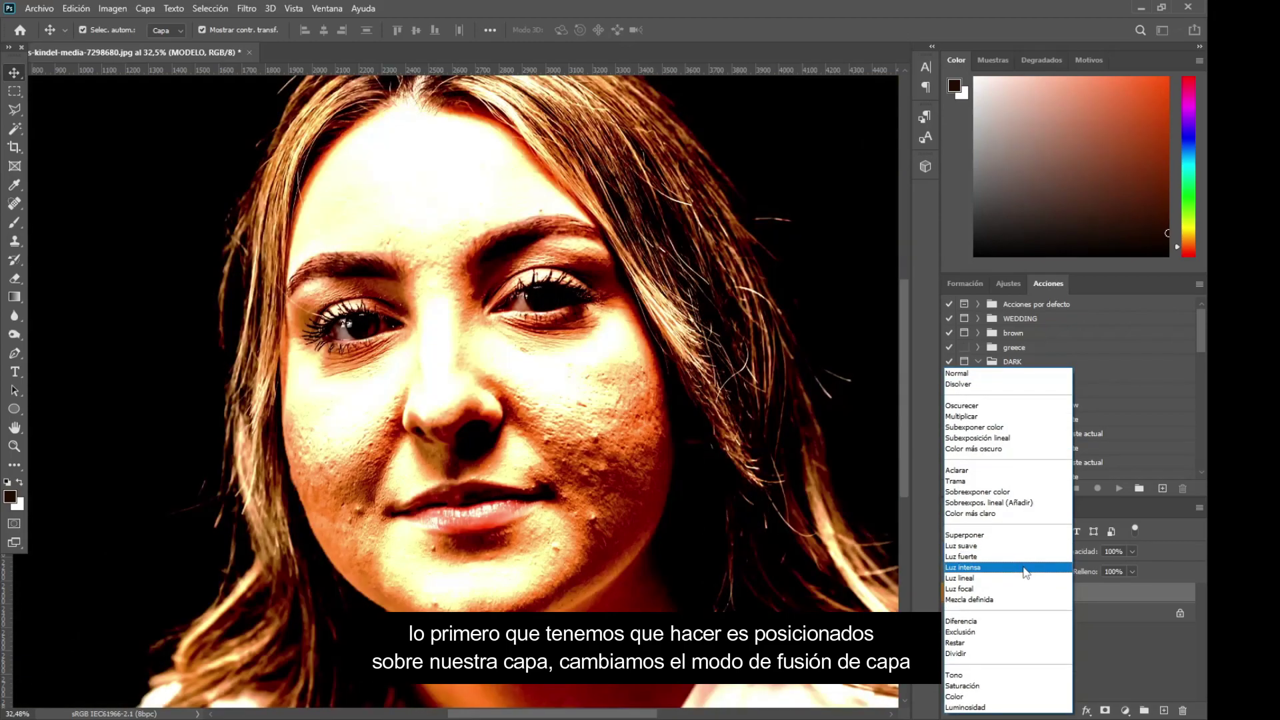
pyautogui.click(1025, 568)
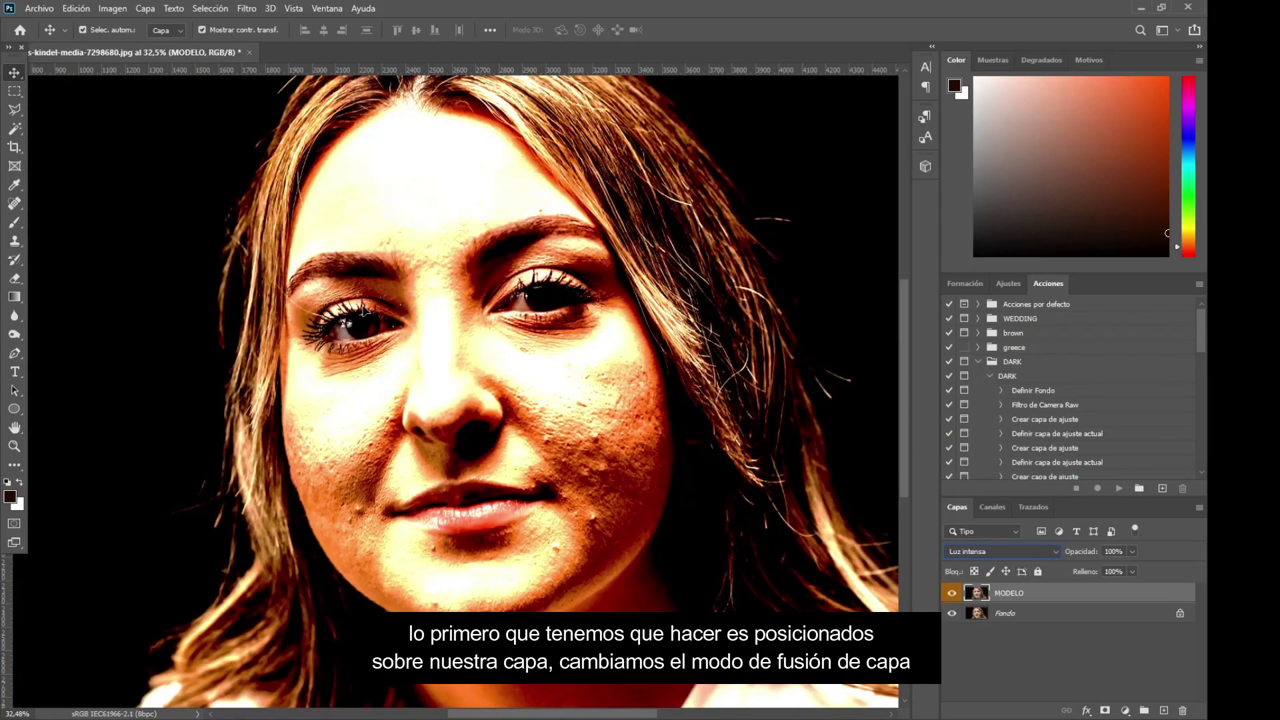
pyautogui.click(112, 8)
pyautogui.moveTo(160, 45)
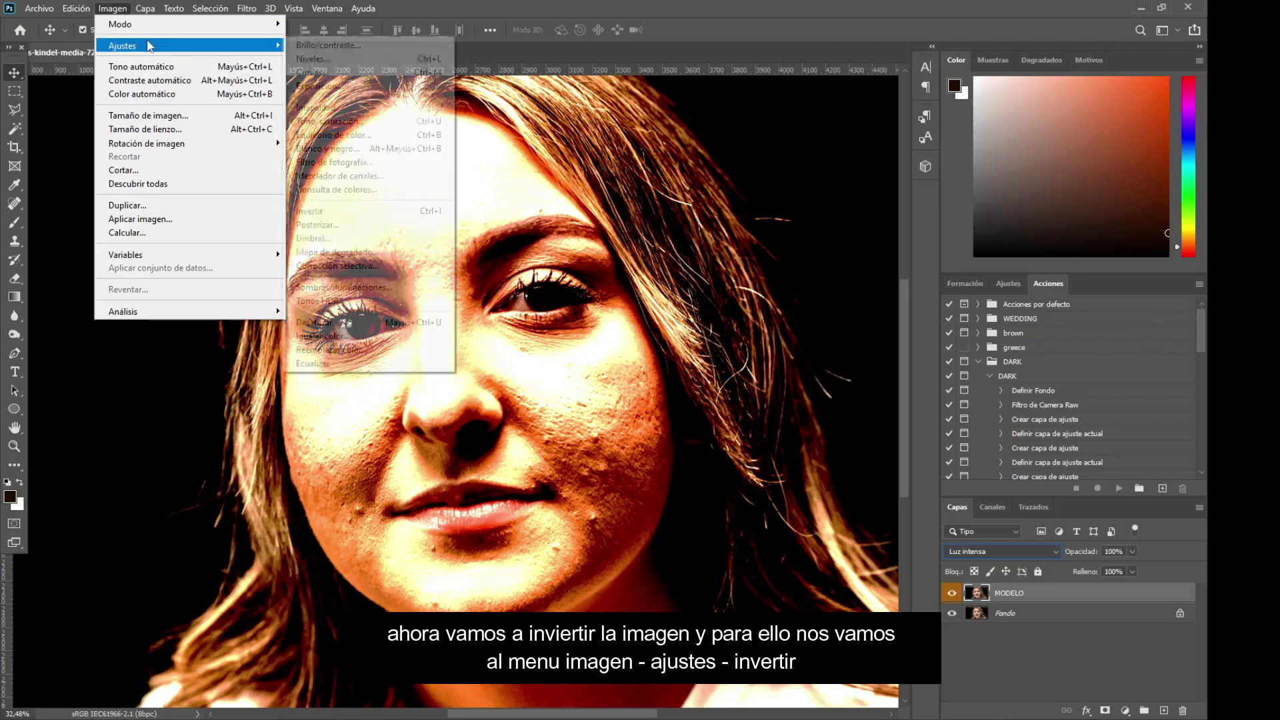
pyautogui.click(373, 212)
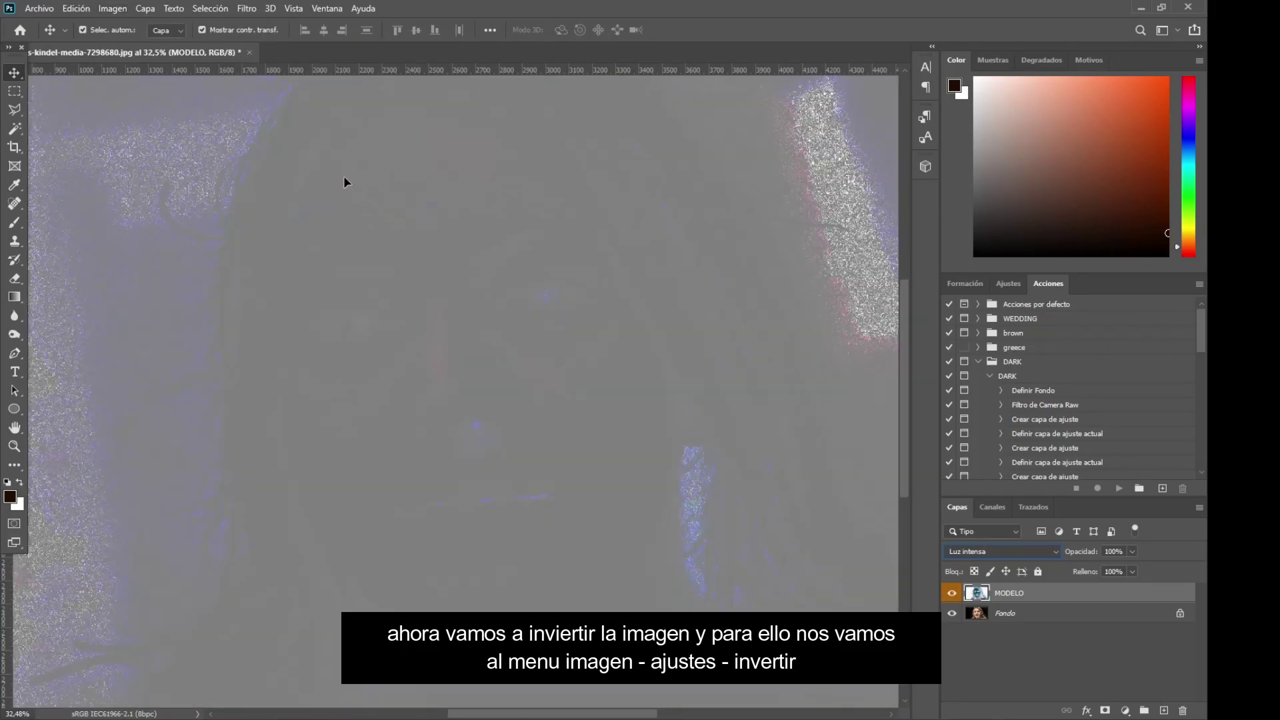
# Apply the Paso alto filter to the MODELO layer with a radius of 28 pixels.
pyautogui.click(246, 9)
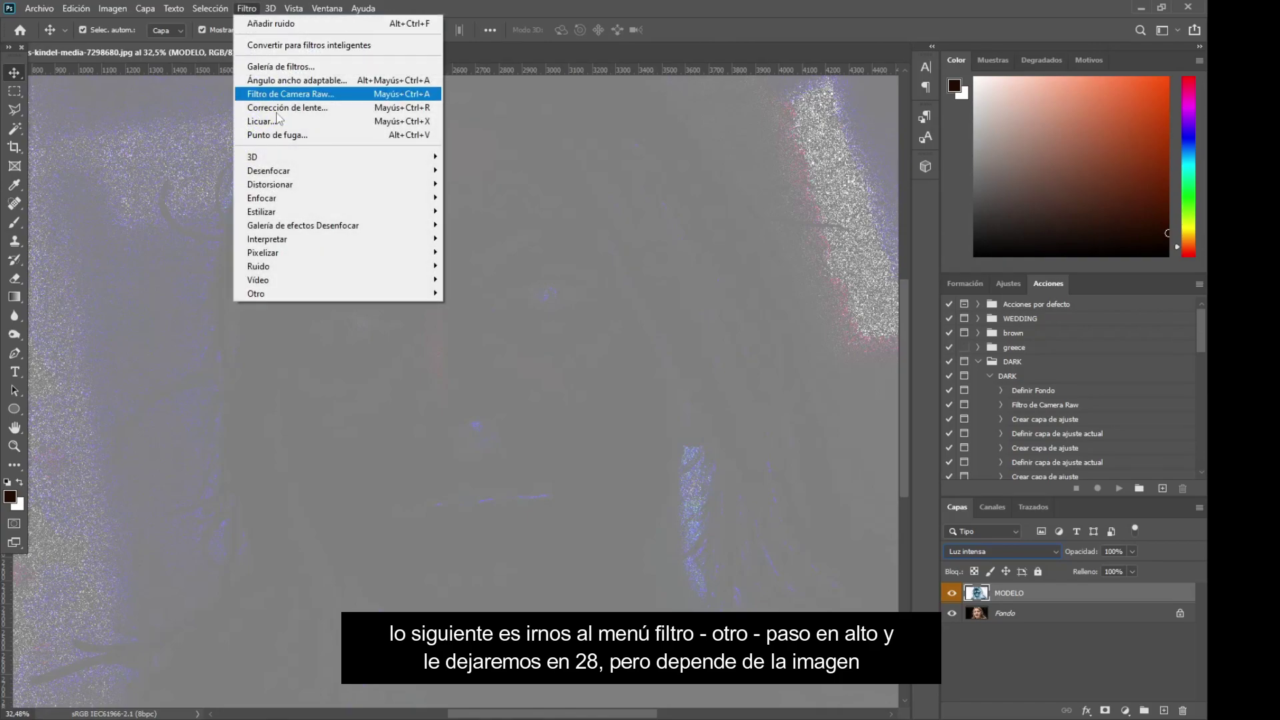
pyautogui.moveTo(306, 294)
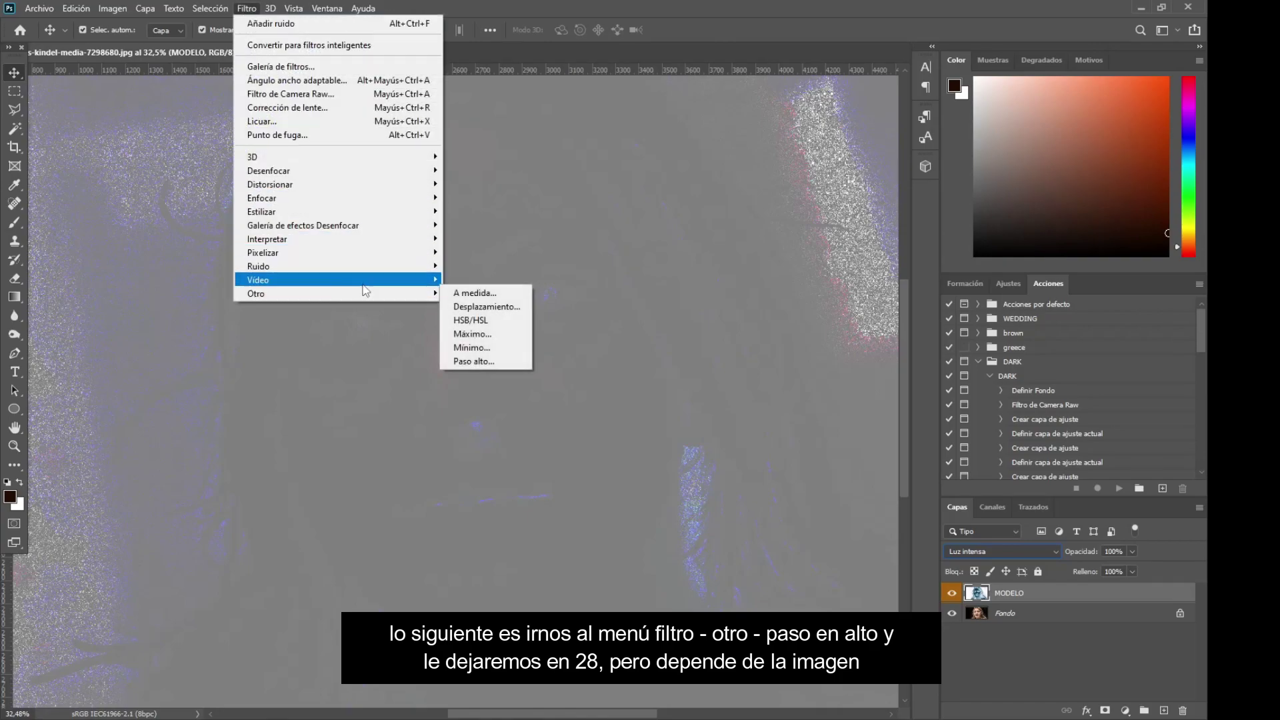
pyautogui.click(504, 360)
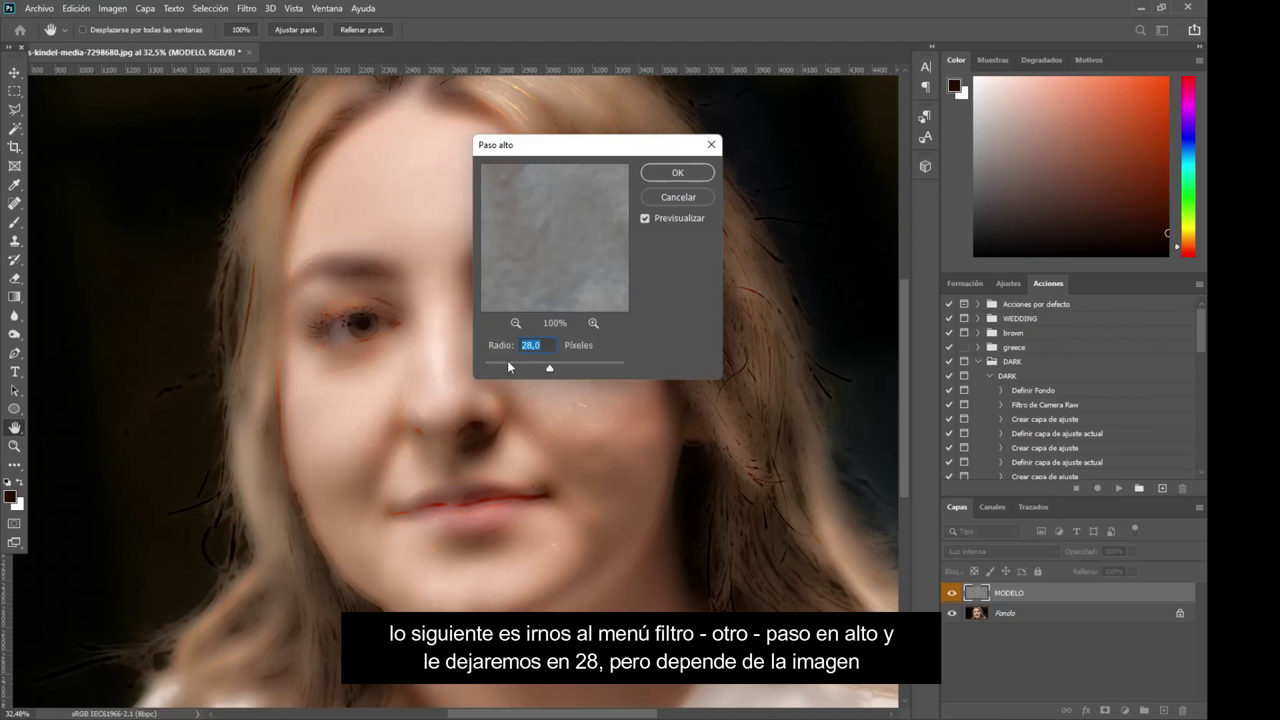
pyautogui.moveTo(583, 149); pyautogui.dragTo(884, 166)
pyautogui.moveTo(850, 387)
pyautogui.mouseDown()
pyautogui.moveTo(864, 390)
pyautogui.moveTo(836, 392)
pyautogui.mouseUp()
pyautogui.doubleClick(819, 360)
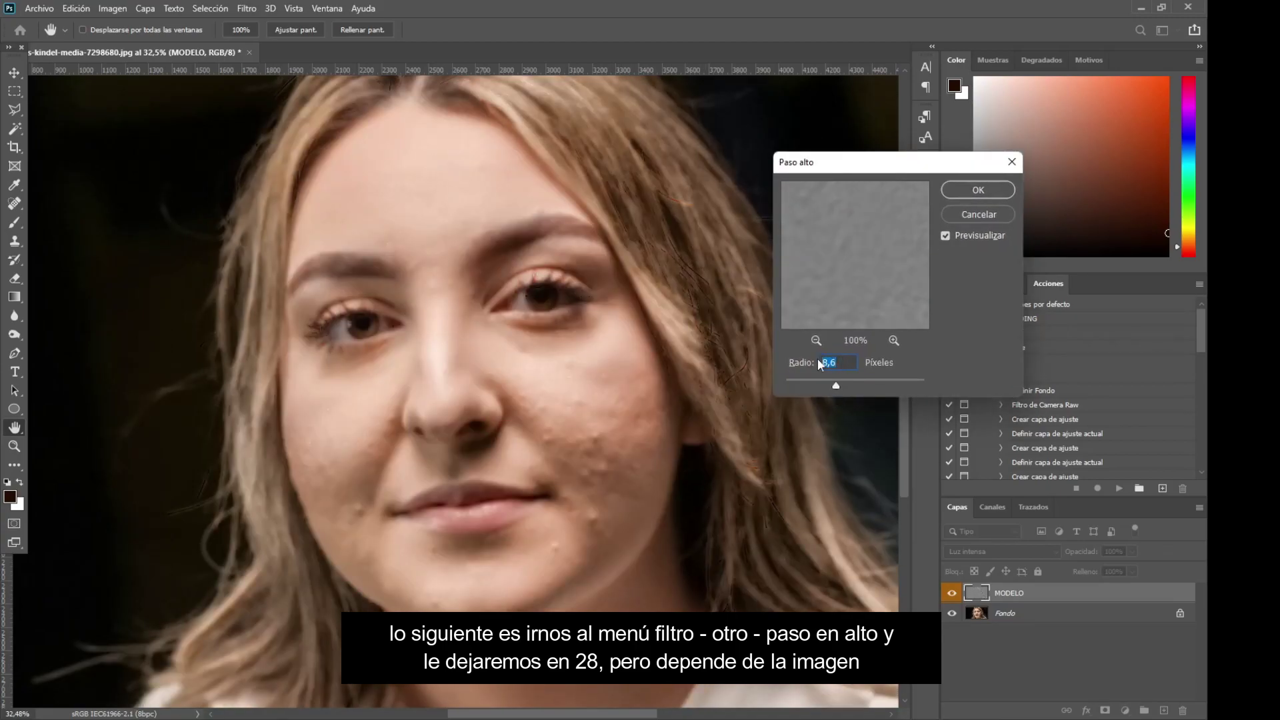
pyautogui.write('28')
pyautogui.click(894, 340)
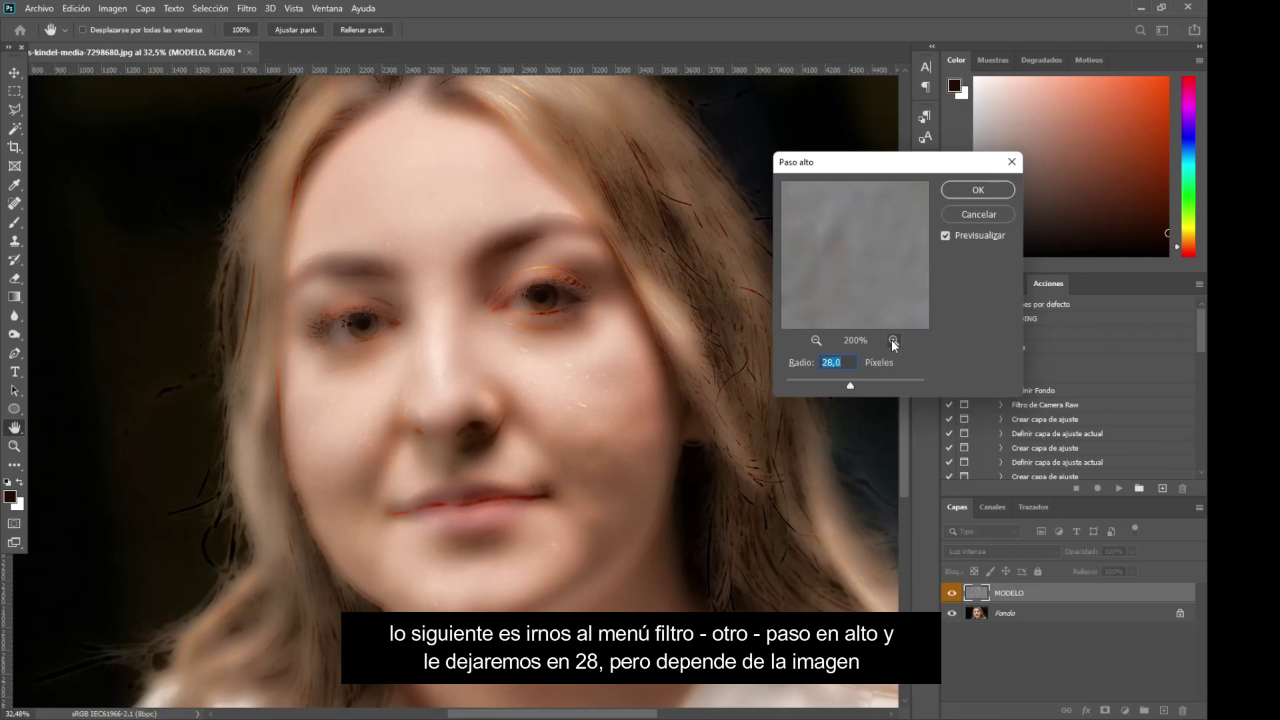
pyautogui.click(954, 190)
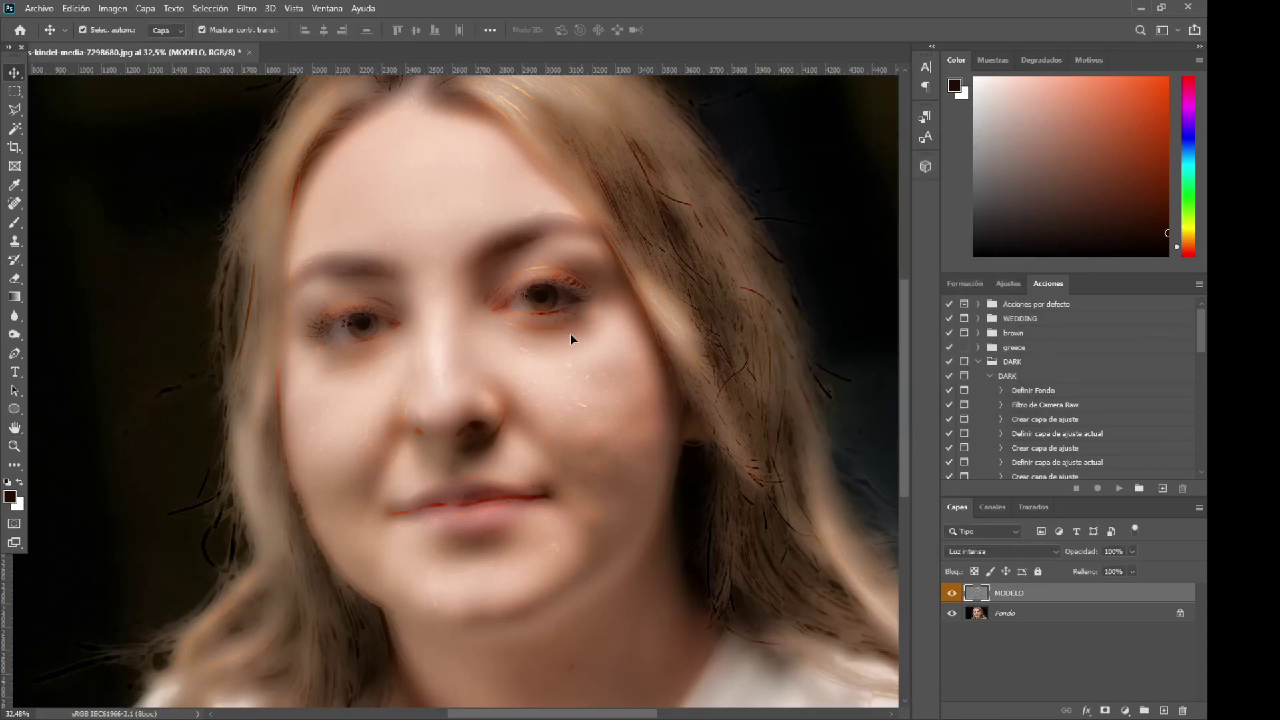
# Apply Desenfoque gaussiano to the MODELO layer with a radius of 5 pixels.
pyautogui.click(246, 9)
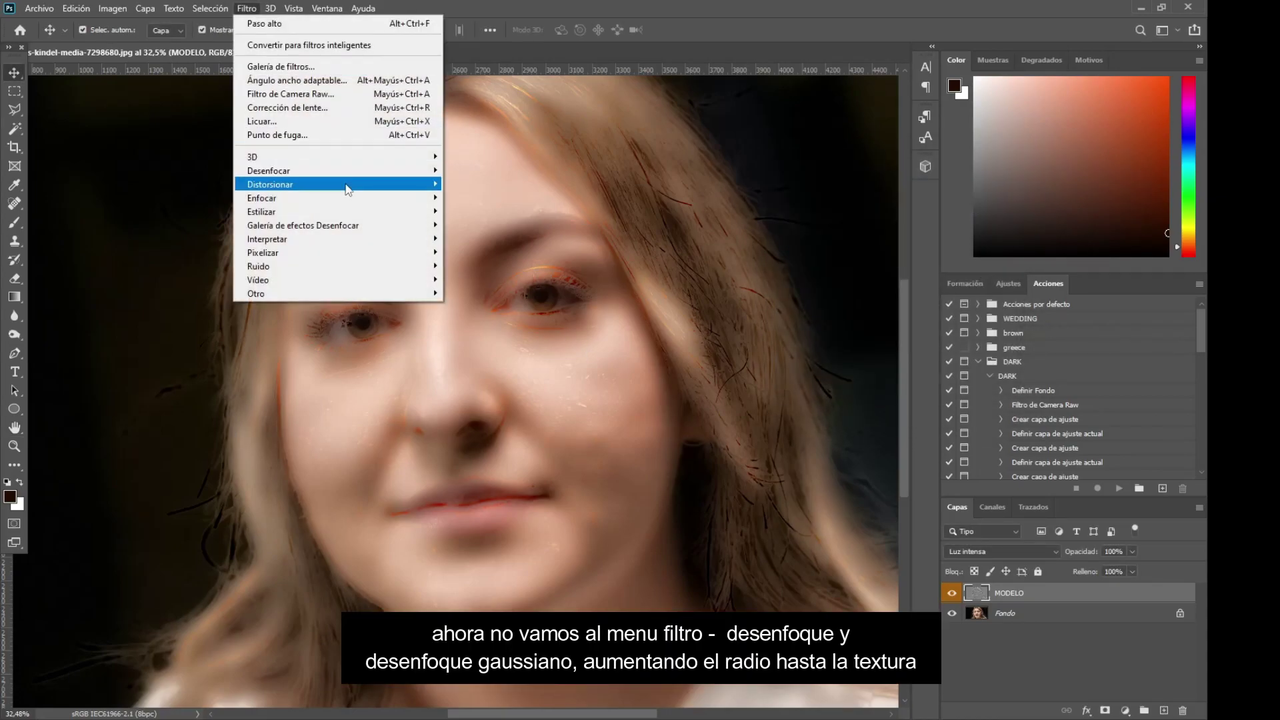
pyautogui.moveTo(403, 173)
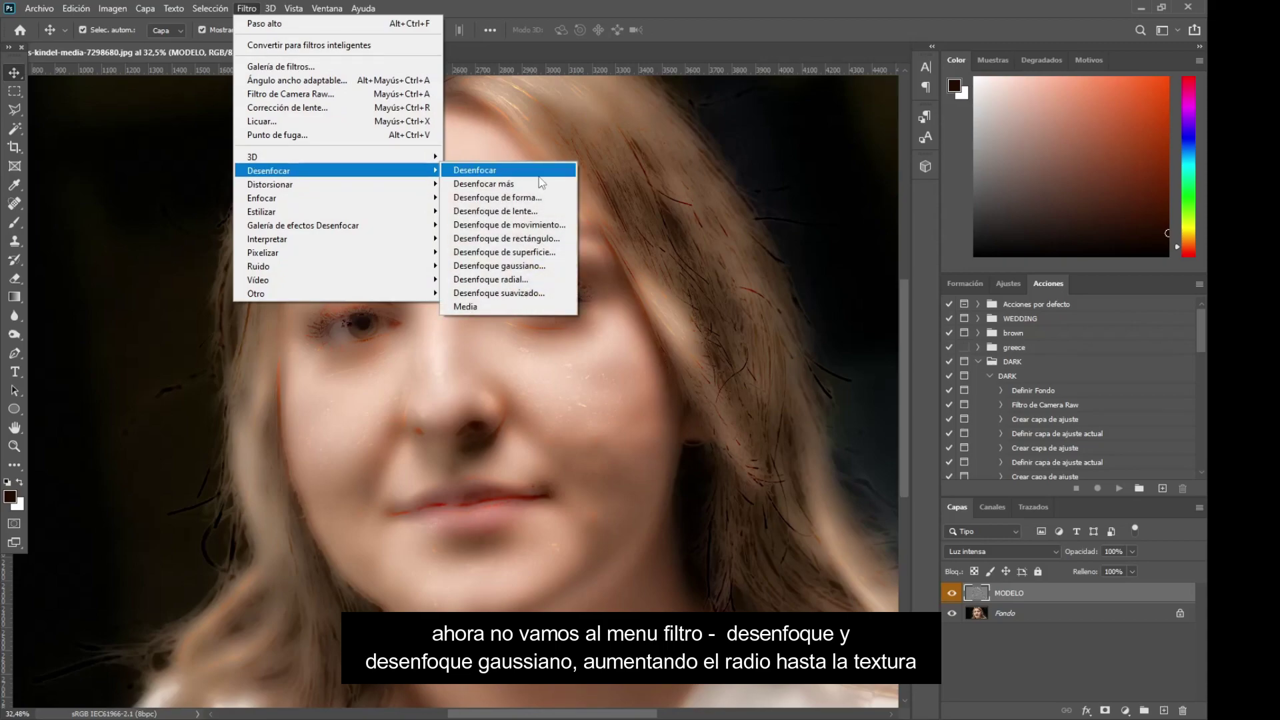
pyautogui.click(559, 270)
pyautogui.click(861, 351)
pyautogui.moveTo(853, 353); pyautogui.dragTo(826, 348)
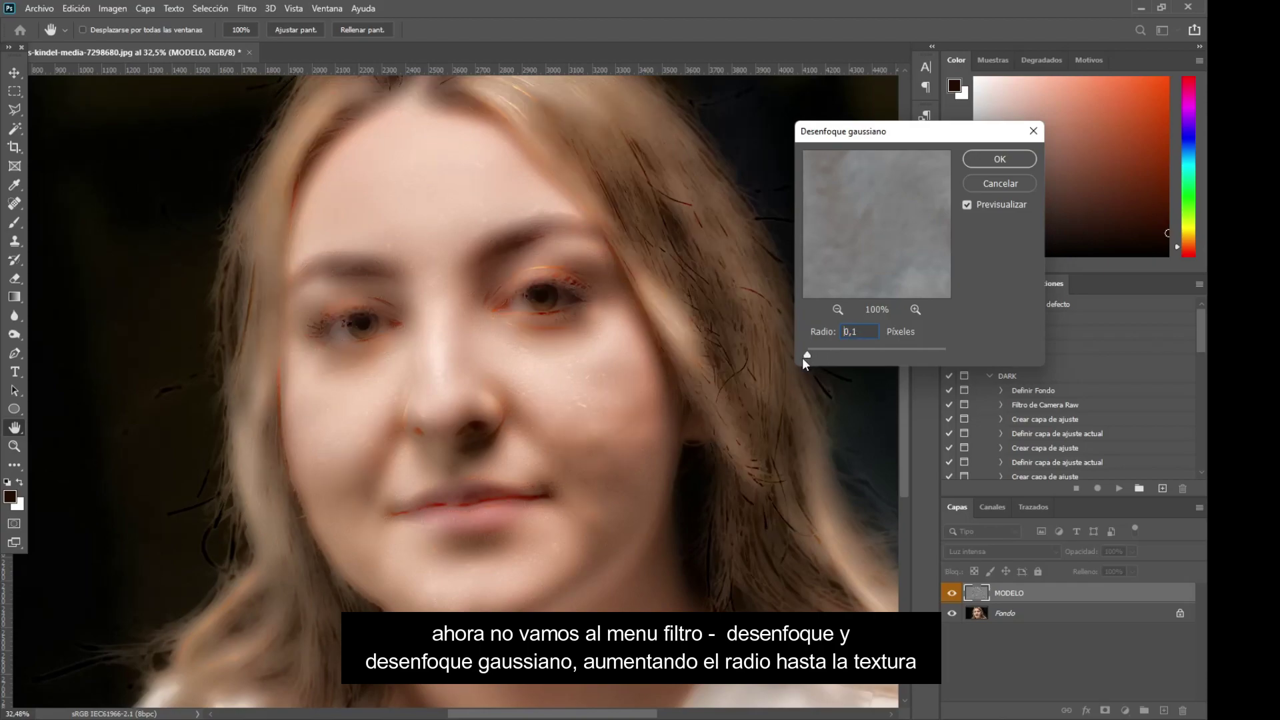
pyautogui.moveTo(810, 359); pyautogui.dragTo(838, 357)
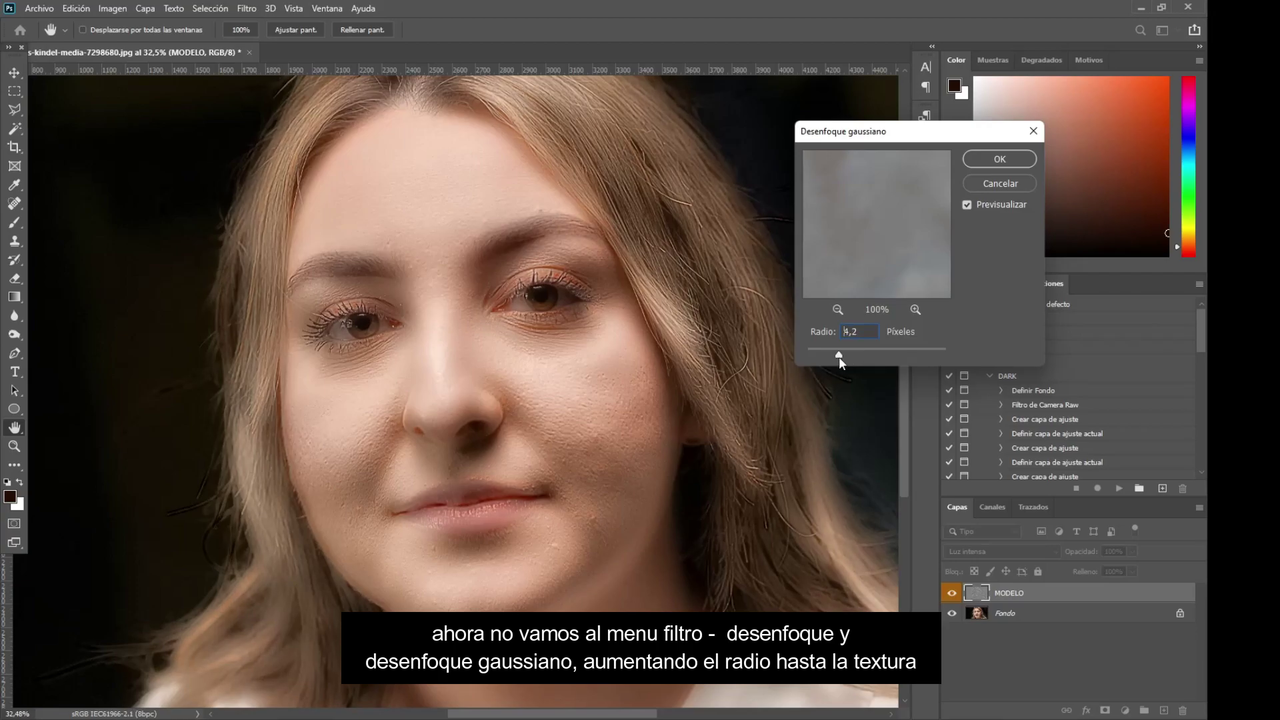
pyautogui.doubleClick(863, 335)
pyautogui.write('5')
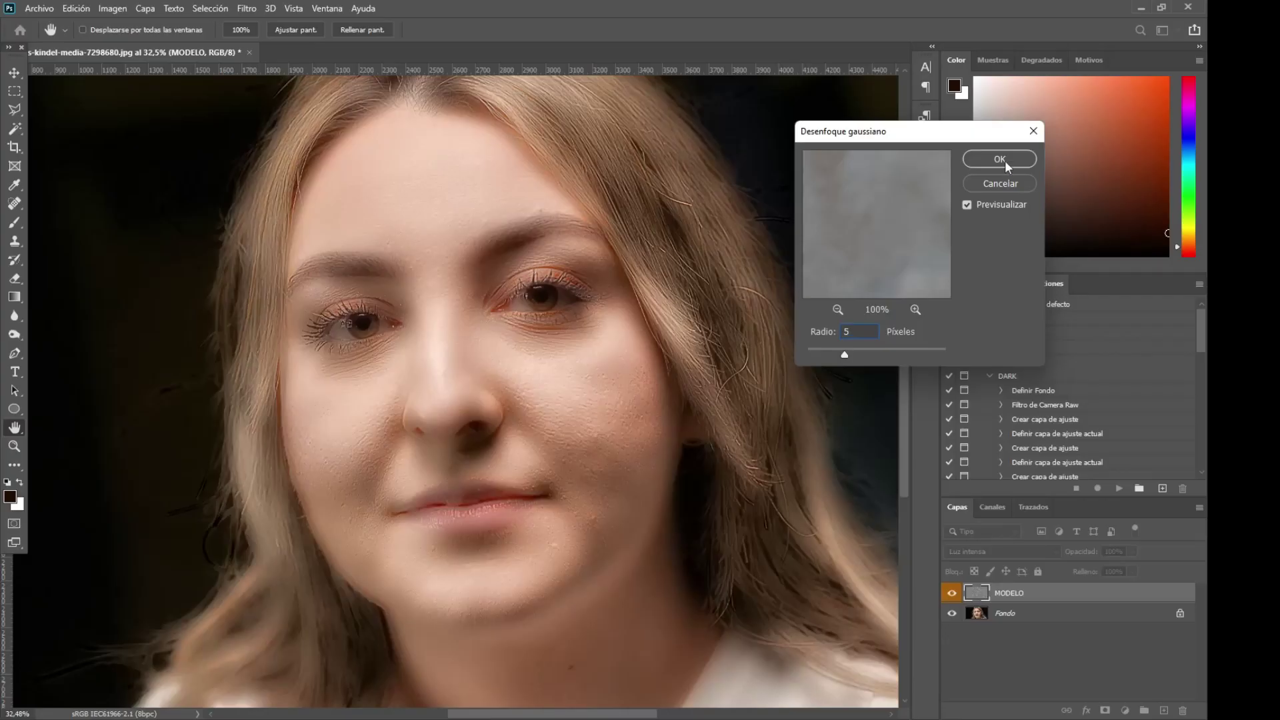
pyautogui.click(1000, 159)
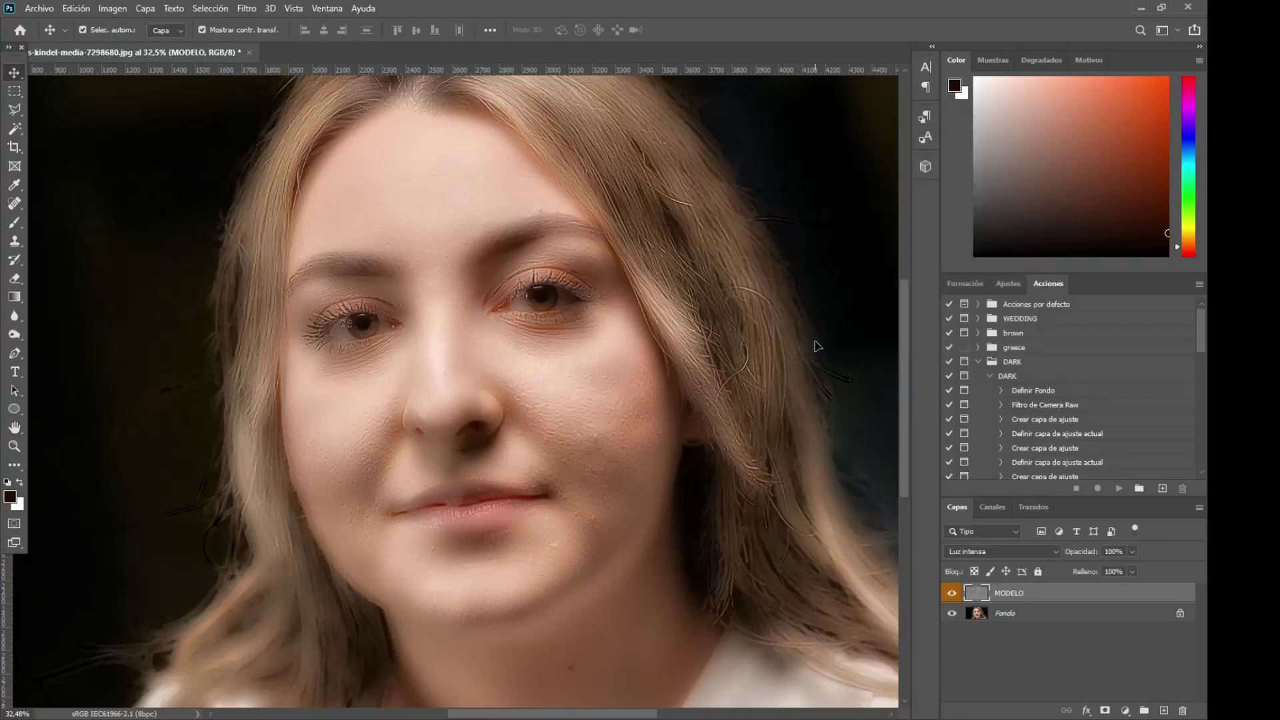
# Add a black layer mask to MODELO and paint white with the Brush over the acne on the image's right-hand cheek.
pyautogui.keyDown('alt'); pyautogui.click(1105, 712); pyautogui.keyUp('alt')
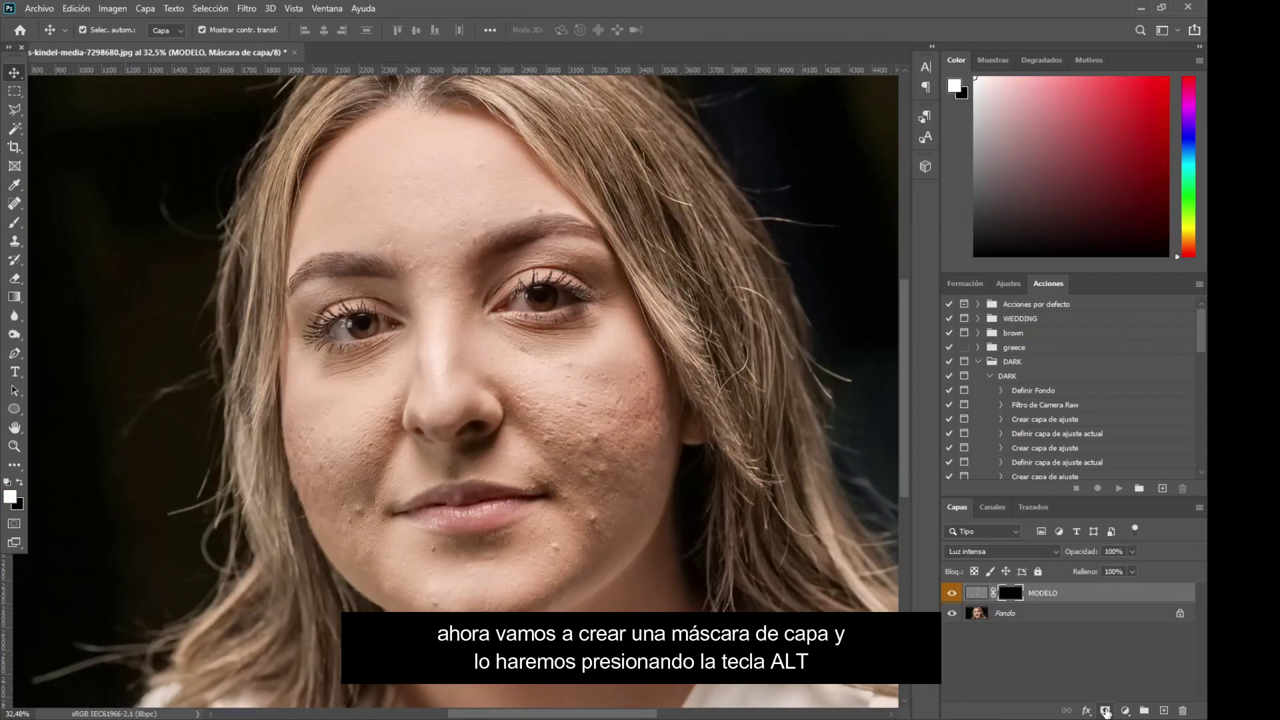
pyautogui.scroll(3, 629, 508)
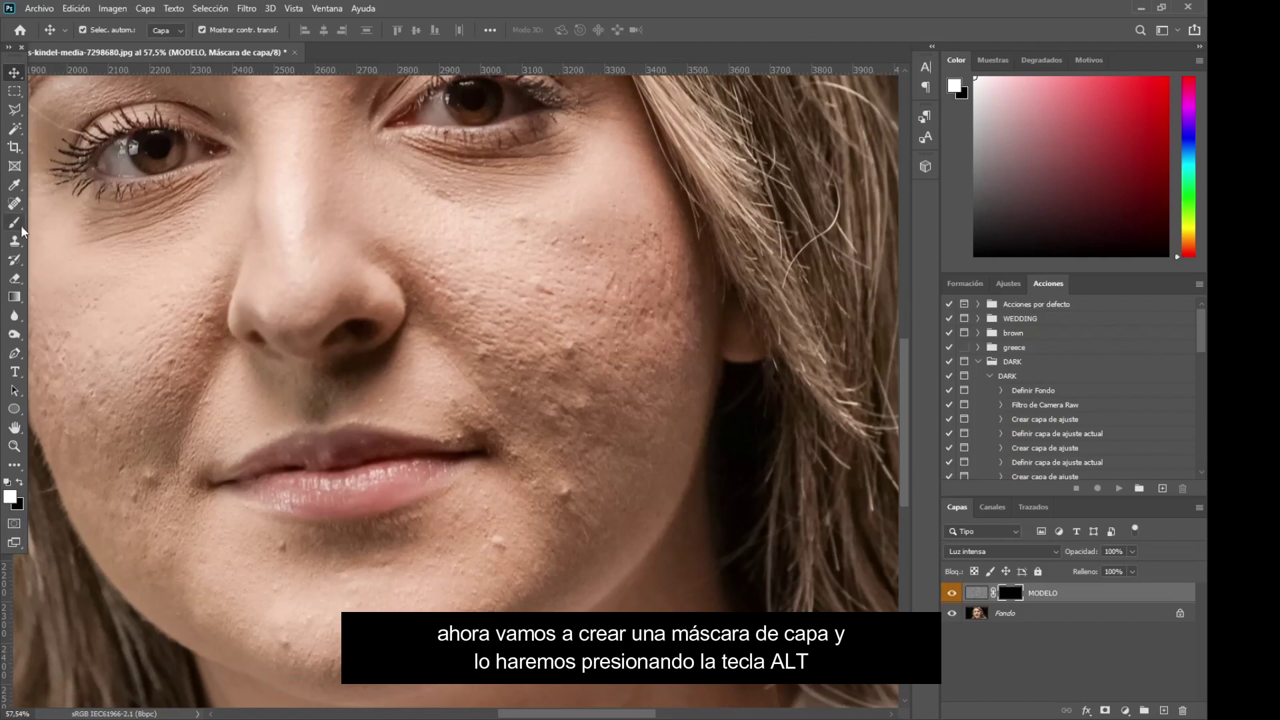
pyautogui.click(22, 226)
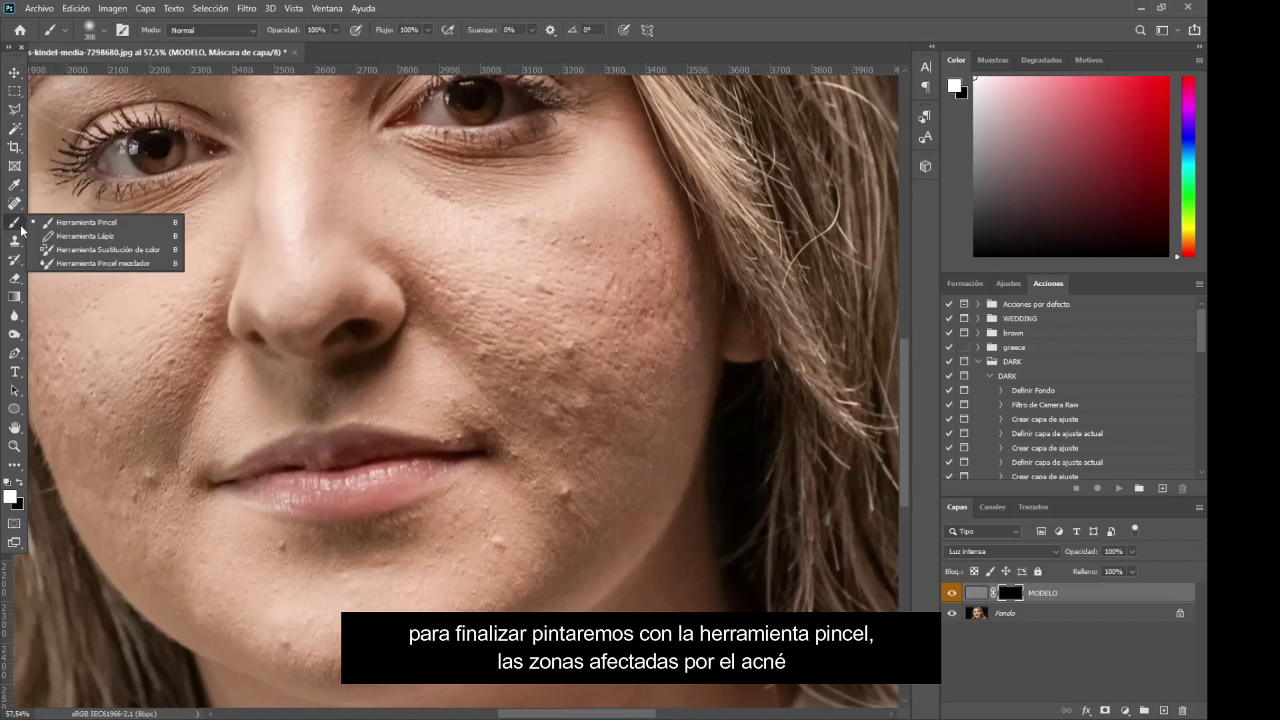
pyautogui.click(138, 225)
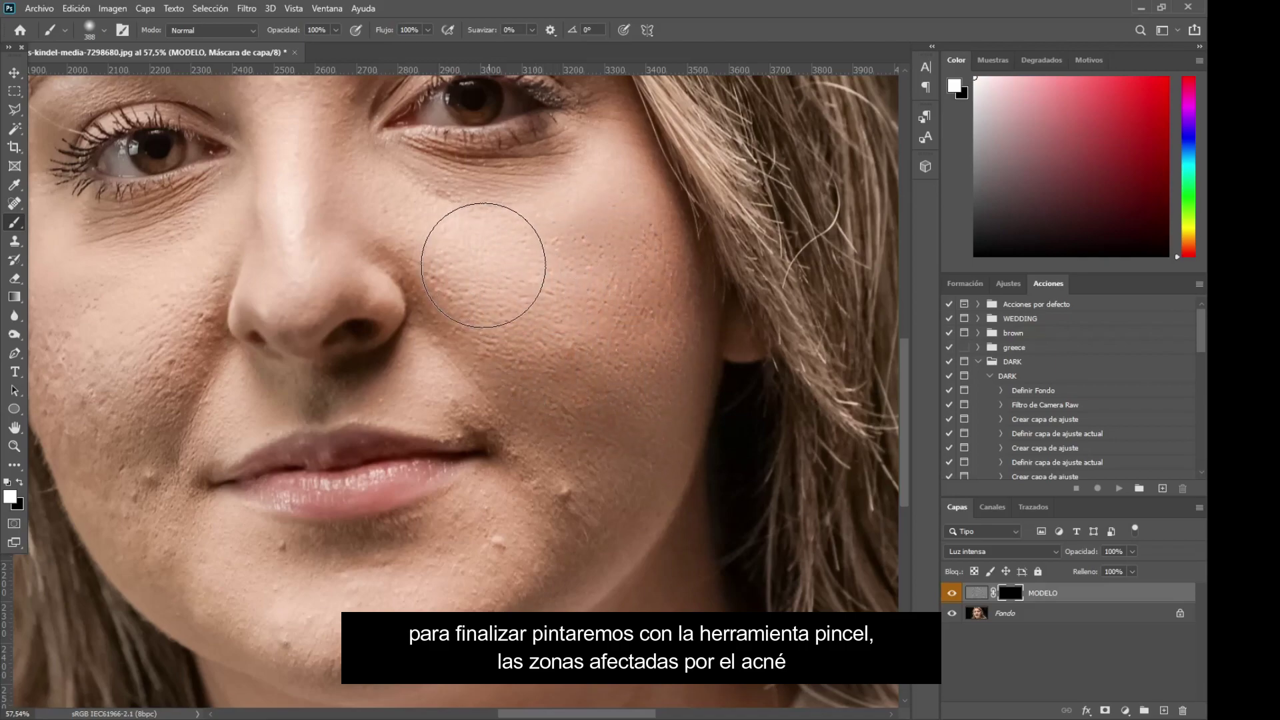
pyautogui.click(594, 443)
pyautogui.rightClick(599, 445)
pyautogui.moveTo(550, 492)
pyautogui.mouseDown()
pyautogui.moveTo(502, 527)
pyautogui.moveTo(321, 570)
pyautogui.moveTo(206, 566)
pyautogui.moveTo(401, 632)
pyautogui.moveTo(589, 466)
pyautogui.moveTo(517, 557)
pyautogui.mouseUp()
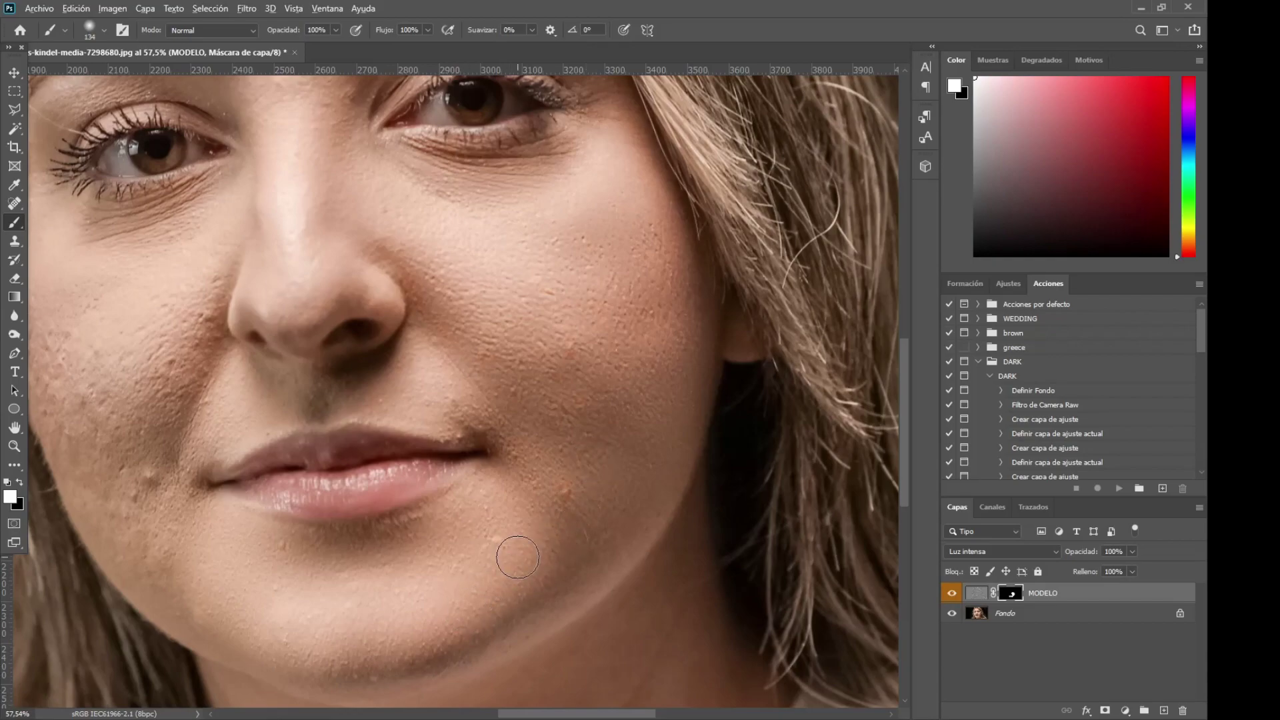
# Paint white on the MODELO mask over the other cheek, the chin and the skin around the nose and mouth.
pyautogui.scroll(-5, 517, 558)
pyautogui.scroll(6, 226, 371)
pyautogui.moveTo(342, 443); pyautogui.dragTo(307, 606)
pyautogui.scroll(-3, 307, 605)
pyautogui.moveTo(250, 460)
pyautogui.mouseDown()
pyautogui.moveTo(370, 645)
pyautogui.moveTo(461, 584)
pyautogui.mouseUp()
pyautogui.scroll(-7, 461, 585)
pyautogui.scroll(6, 472, 469)
pyautogui.moveTo(472, 469)
pyautogui.mouseDown()
pyautogui.moveTo(514, 467)
pyautogui.moveTo(400, 600)
pyautogui.moveTo(434, 636)
pyautogui.moveTo(607, 629)
pyautogui.mouseUp()
pyautogui.scroll(-1, 701, 603)
pyautogui.scroll(4, 701, 603)
# Paint black on the MODELO mask at 55% brush opacity over the lips and the nostril edge to restore their detail.
pyautogui.press('x')
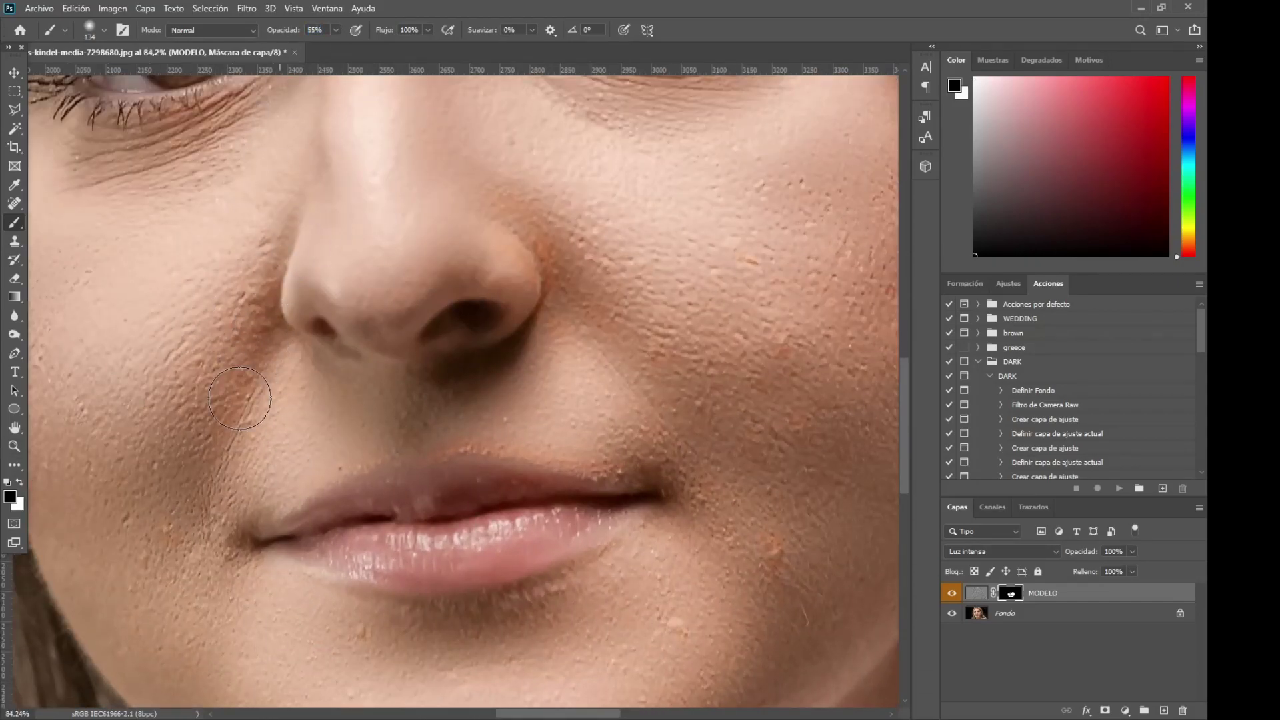
pyautogui.moveTo(340, 504)
pyautogui.mouseDown()
pyautogui.moveTo(458, 483)
pyautogui.moveTo(615, 502)
pyautogui.mouseUp()
pyautogui.moveTo(522, 230); pyautogui.dragTo(548, 269)
pyautogui.scroll(-8, 584, 303)
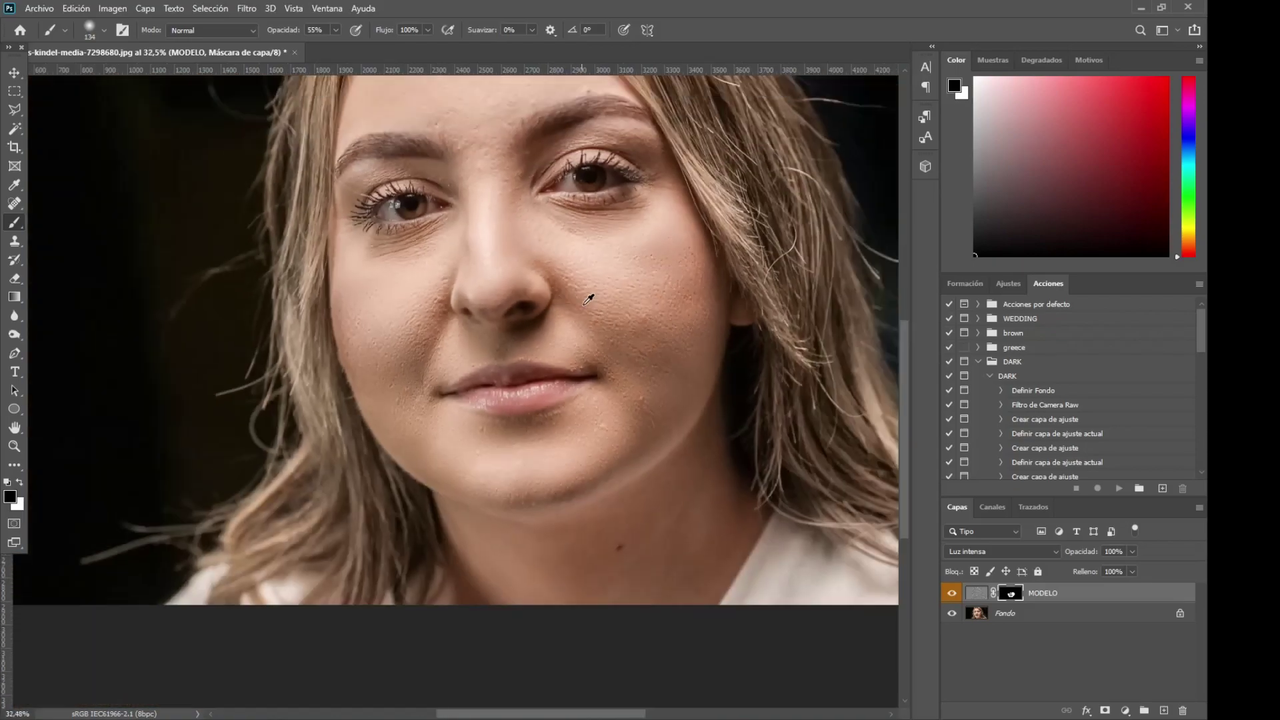
# Paint white on the MODELO mask over the forehead, cheeks and neck with a 191-pixel brush at 100% opacity.
pyautogui.scroll(3, 740, 469)
pyautogui.press('x')
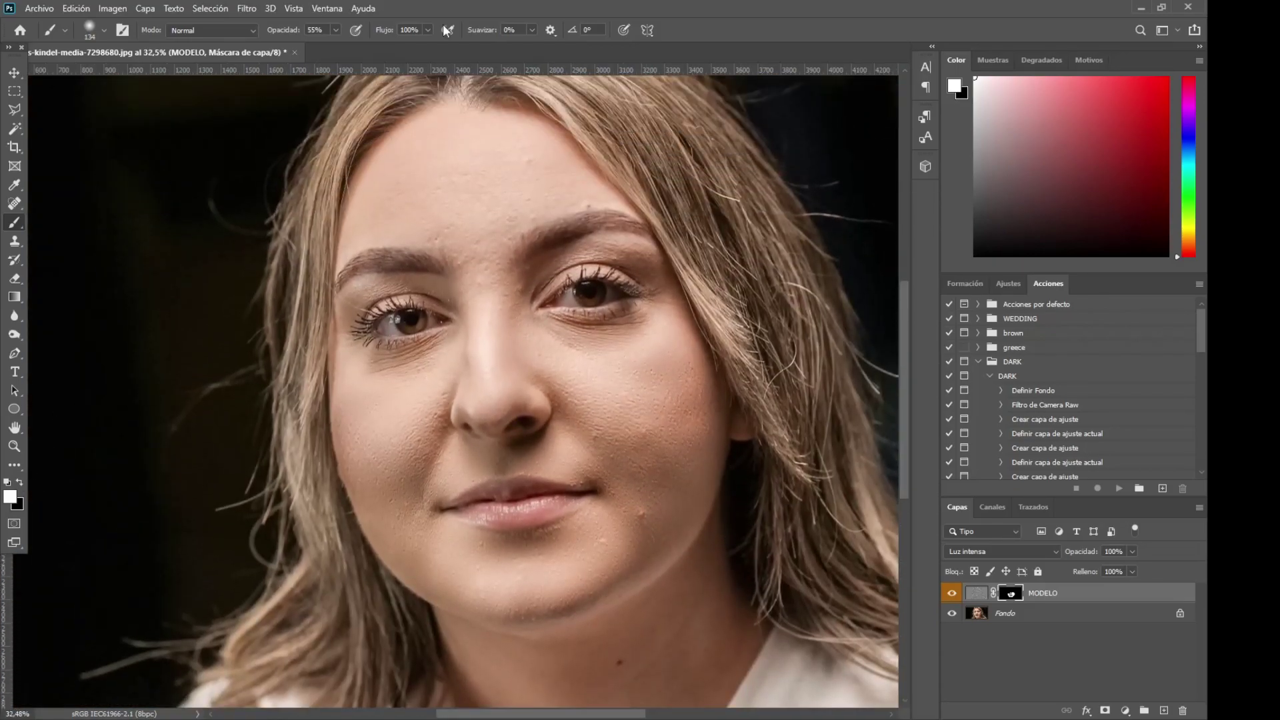
pyautogui.rightClick(467, 146)
pyautogui.moveTo(602, 180); pyautogui.dragTo(609, 180)
pyautogui.moveTo(452, 178)
pyautogui.mouseDown()
pyautogui.moveTo(424, 195)
pyautogui.moveTo(439, 180)
pyautogui.moveTo(534, 167)
pyautogui.moveTo(531, 196)
pyautogui.moveTo(513, 210)
pyautogui.moveTo(432, 232)
pyautogui.moveTo(476, 256)
pyautogui.moveTo(491, 225)
pyautogui.moveTo(590, 191)
pyautogui.moveTo(503, 224)
pyautogui.moveTo(516, 295)
pyautogui.moveTo(543, 346)
pyautogui.moveTo(659, 338)
pyautogui.moveTo(368, 372)
pyautogui.moveTo(516, 366)
pyautogui.moveTo(523, 410)
pyautogui.moveTo(426, 450)
pyautogui.moveTo(414, 398)
pyautogui.moveTo(354, 418)
pyautogui.moveTo(540, 603)
pyautogui.moveTo(648, 455)
pyautogui.mouseUp()
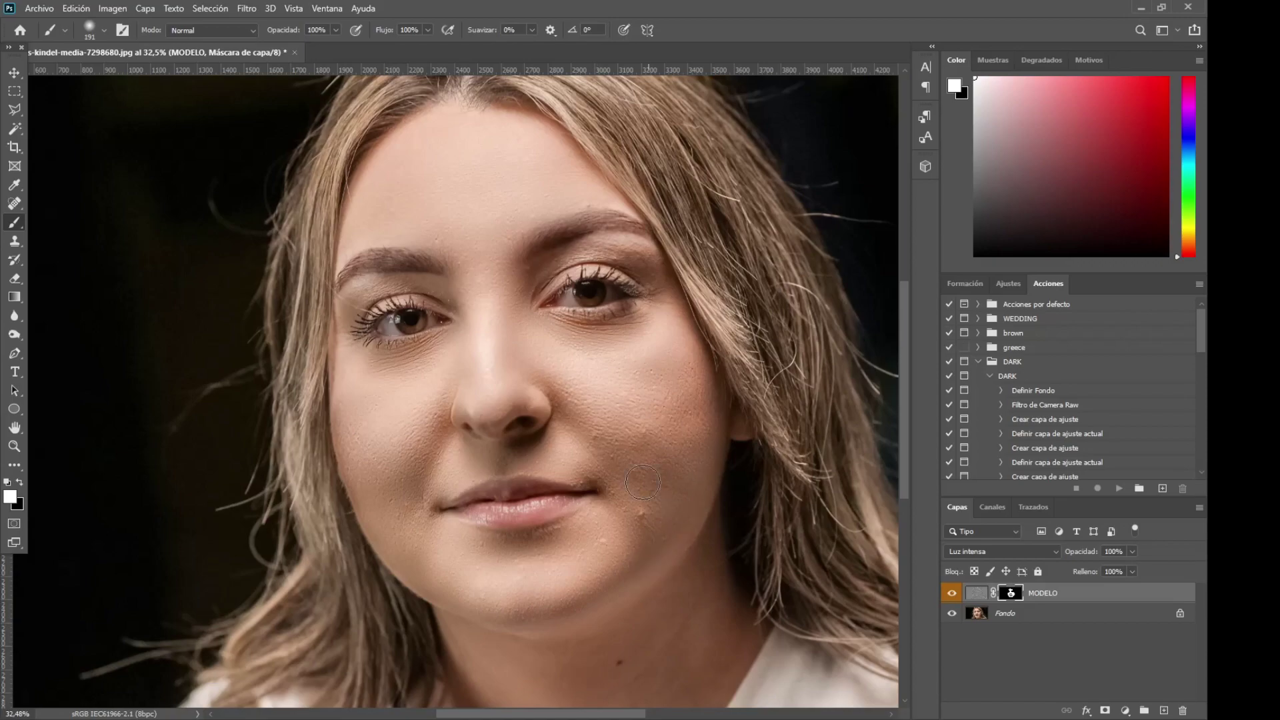
pyautogui.scroll(3, 700, 427)
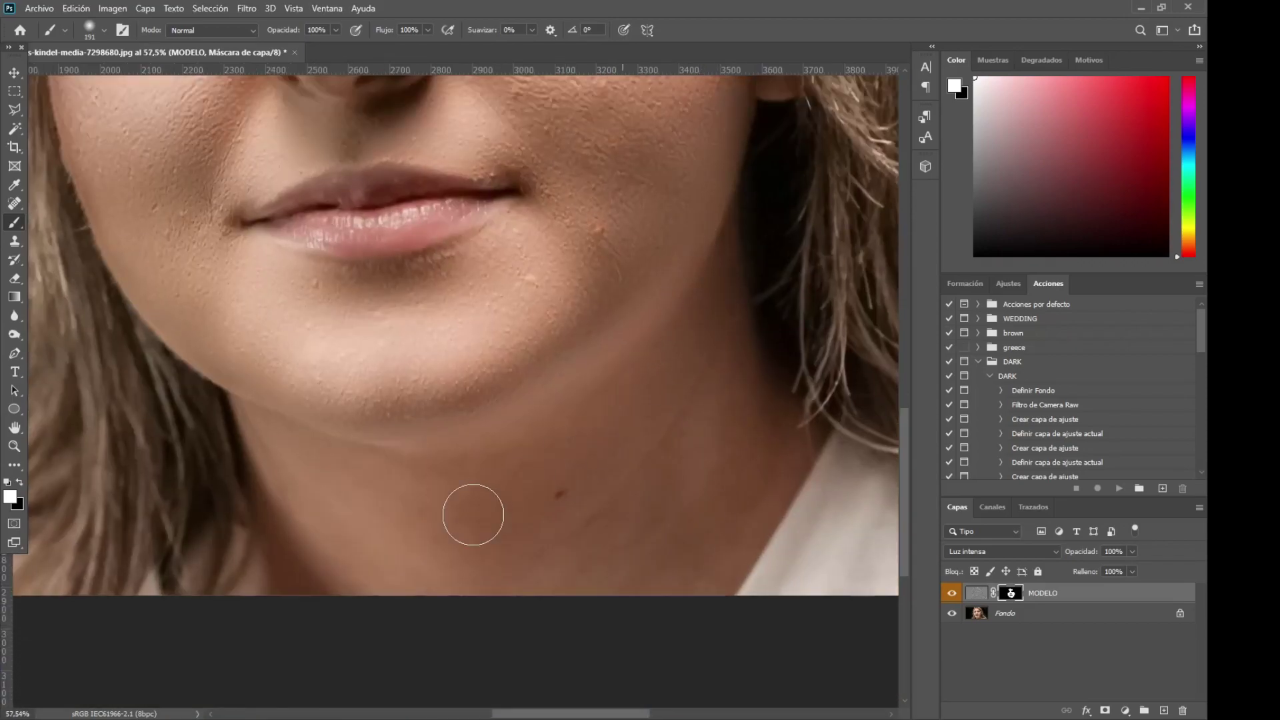
pyautogui.scroll(-4, 572, 494)
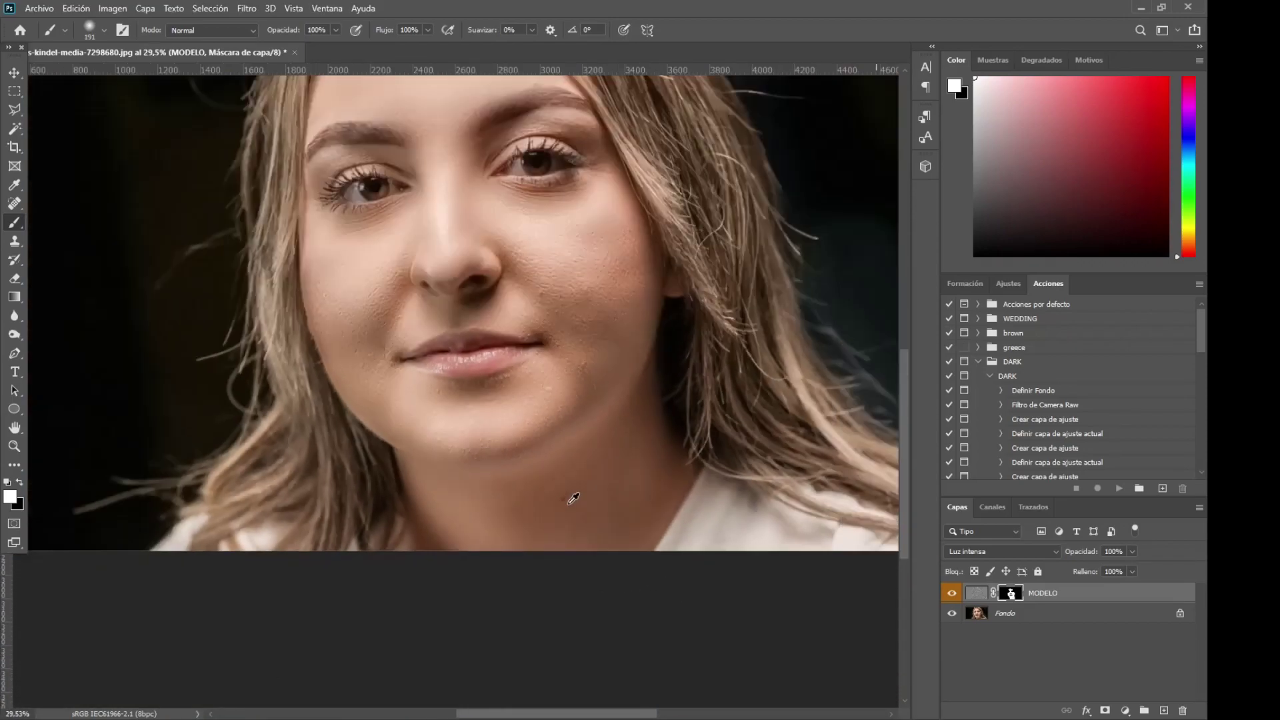
# Set MODELO's grey Blend If ranges to 0/109 and 102/255 for this layer, 0/88 and 199/255 for the underlying layer.
pyautogui.click(1087, 711)
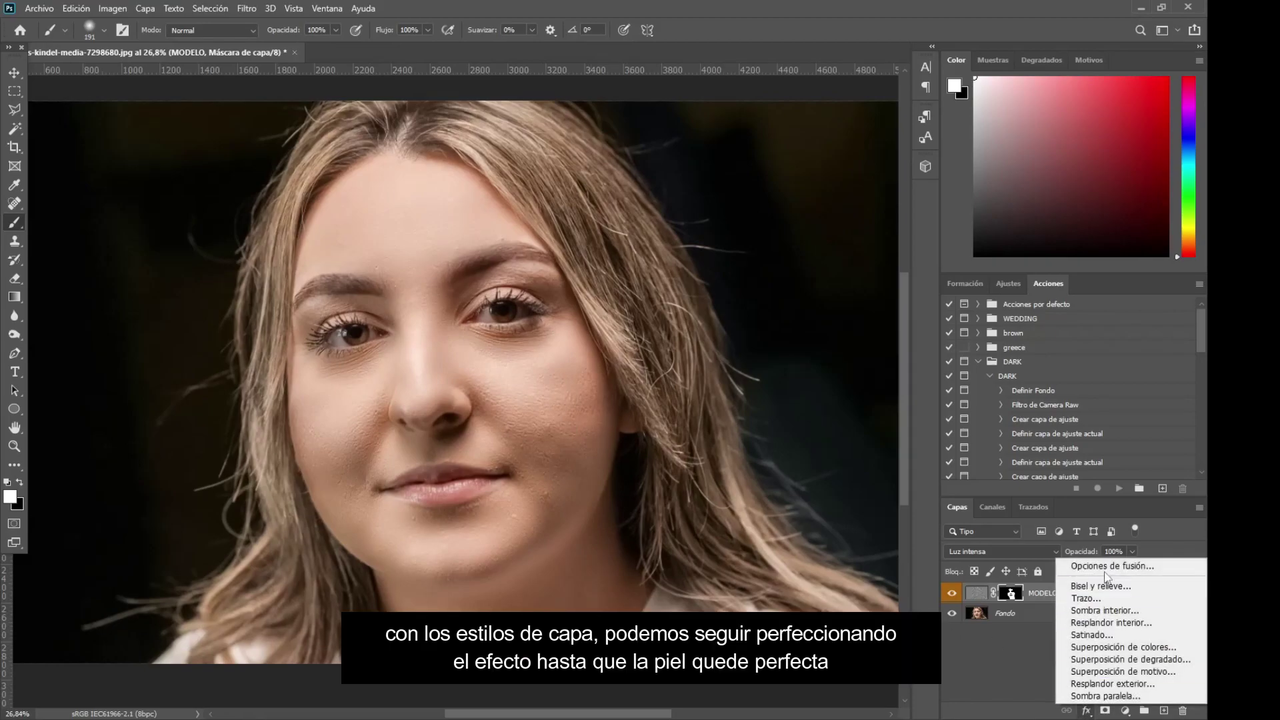
pyautogui.click(1106, 488)
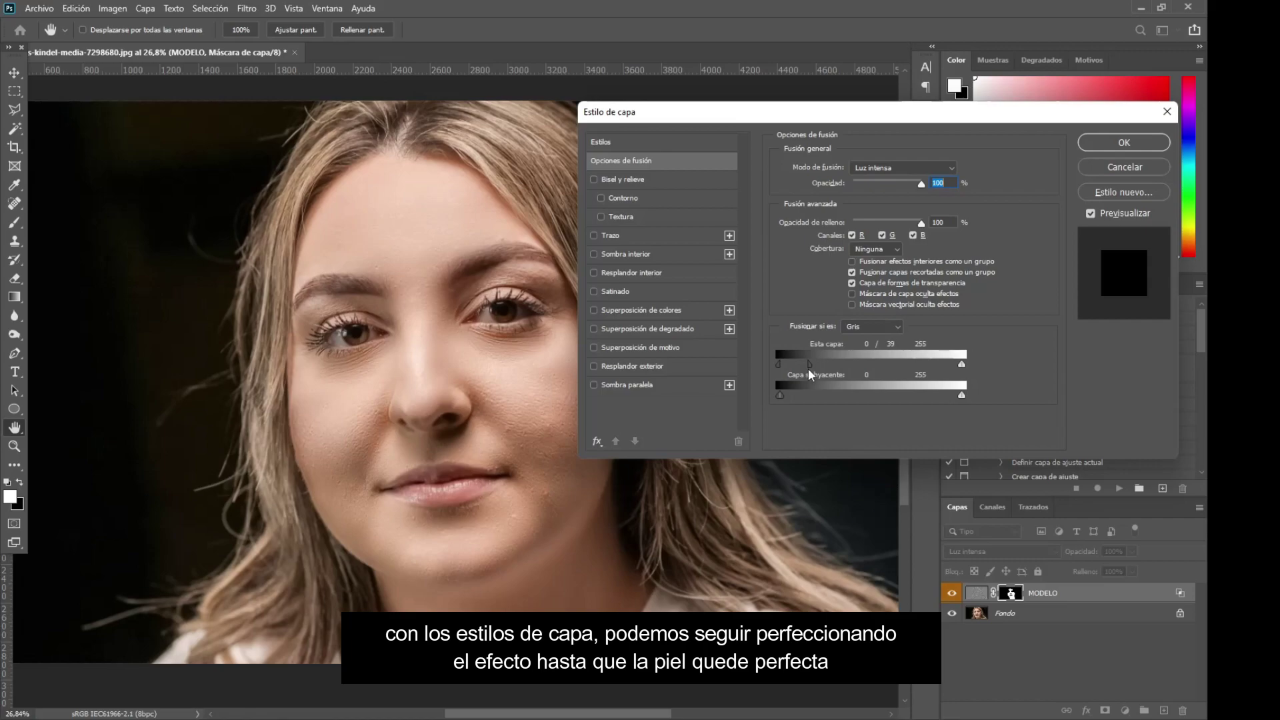
pyautogui.moveTo(960, 364); pyautogui.dragTo(886, 383)
pyautogui.moveTo(848, 401); pyautogui.dragTo(837, 408)
pyautogui.moveTo(961, 394); pyautogui.dragTo(903, 413)
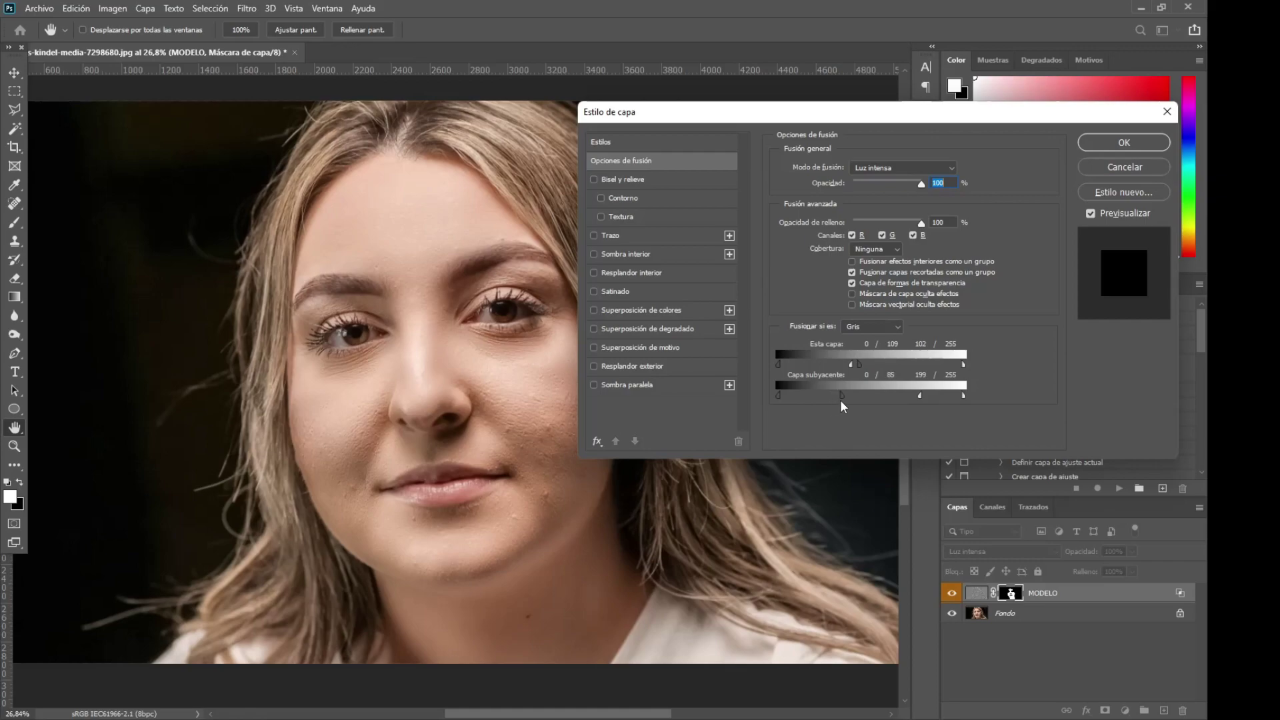
pyautogui.click(1098, 146)
# Compare the face with and without the MODELO layer by toggling its visibility.
pyautogui.press('b')
pyautogui.scroll(3, 583, 478)
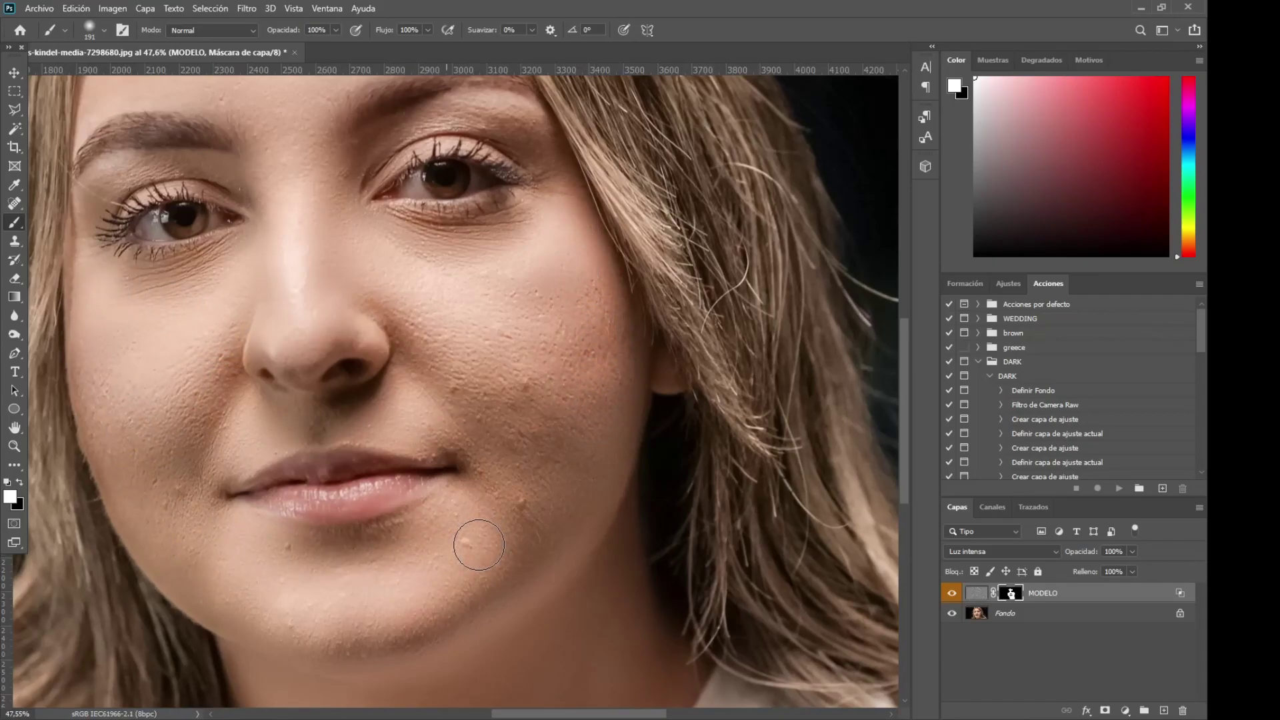
pyautogui.scroll(-3, 573, 437)
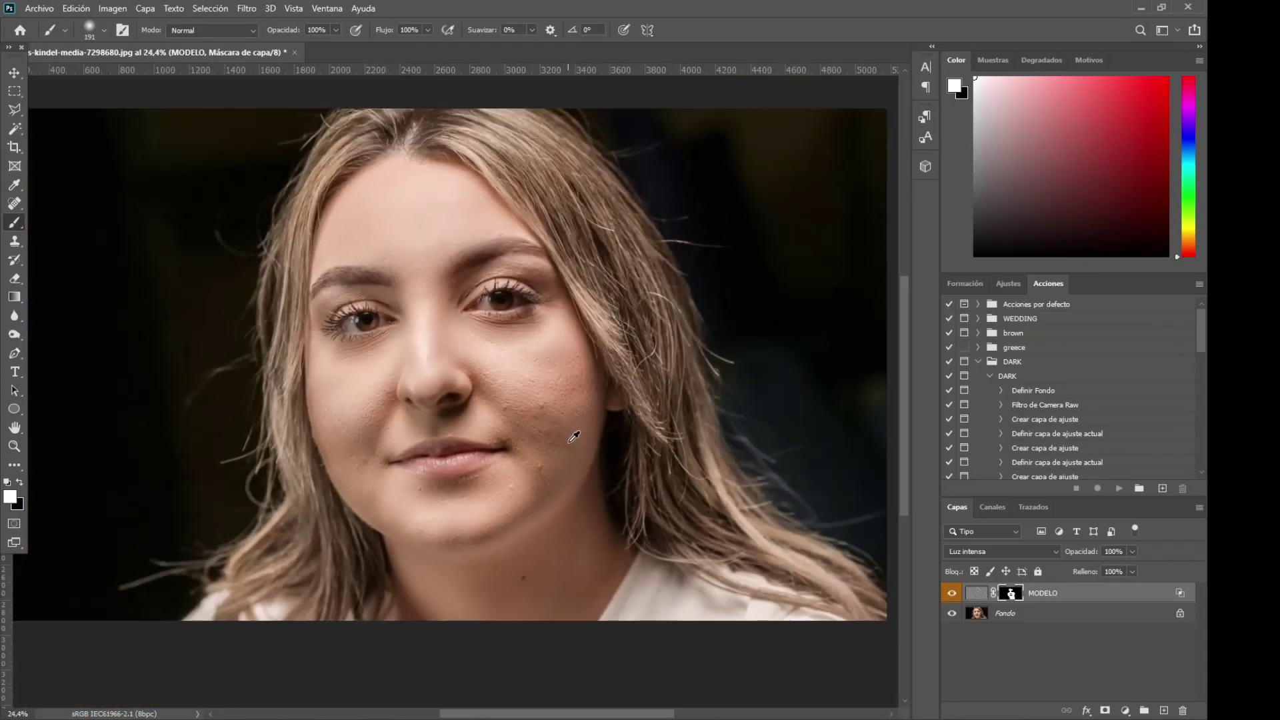
pyautogui.click(953, 592)
pyautogui.click(953, 592)
pyautogui.click(953, 592)
pyautogui.click(953, 592)
pyautogui.click(953, 592)
pyautogui.click(953, 592)
# Duplicate the Fondo layer and merge the copy with the masked MODELO layer.
pyautogui.click(1037, 612)
pyautogui.hotkey('ctrl', 'j')
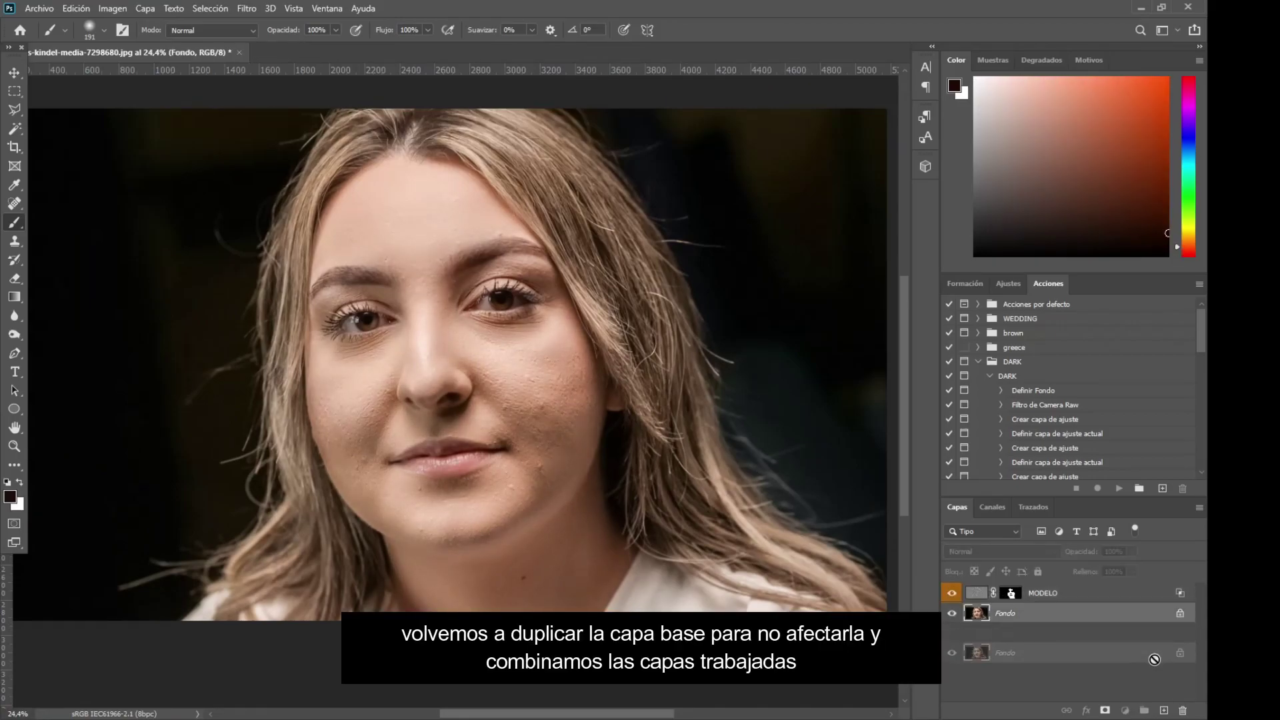
pyautogui.keyDown('shift'); pyautogui.click(1039, 592); pyautogui.keyUp('shift')
pyautogui.rightClick(1042, 591)
pyautogui.click(919, 540)
# Remove the remaining marks on the cheek on the image's right with a 67-pixel Spot Healing Brush on MODELO.
pyautogui.scroll(1, 473, 364)
pyautogui.scroll(6, 474, 364)
pyautogui.press('j')
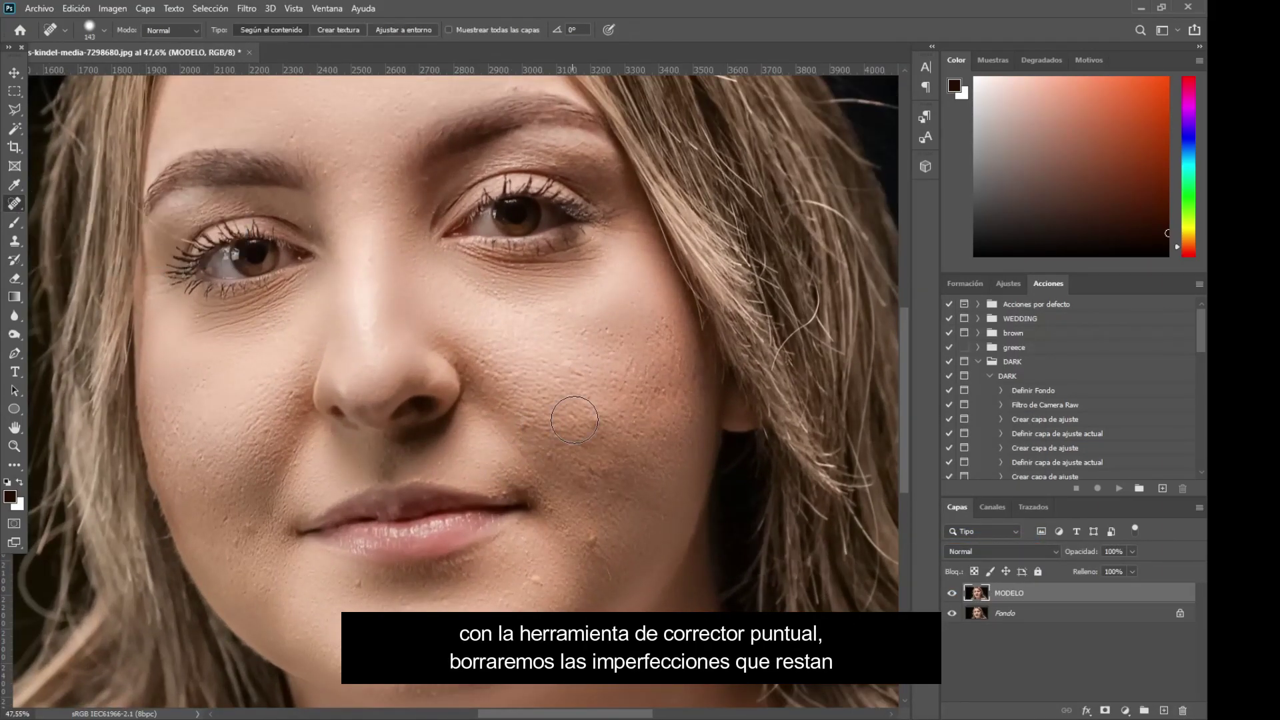
pyautogui.rightClick(570, 414)
pyautogui.click(650, 453)
pyautogui.moveTo(676, 488); pyautogui.dragTo(773, 490)
pyautogui.click(524, 424)
pyautogui.scroll(11, 620, 475)
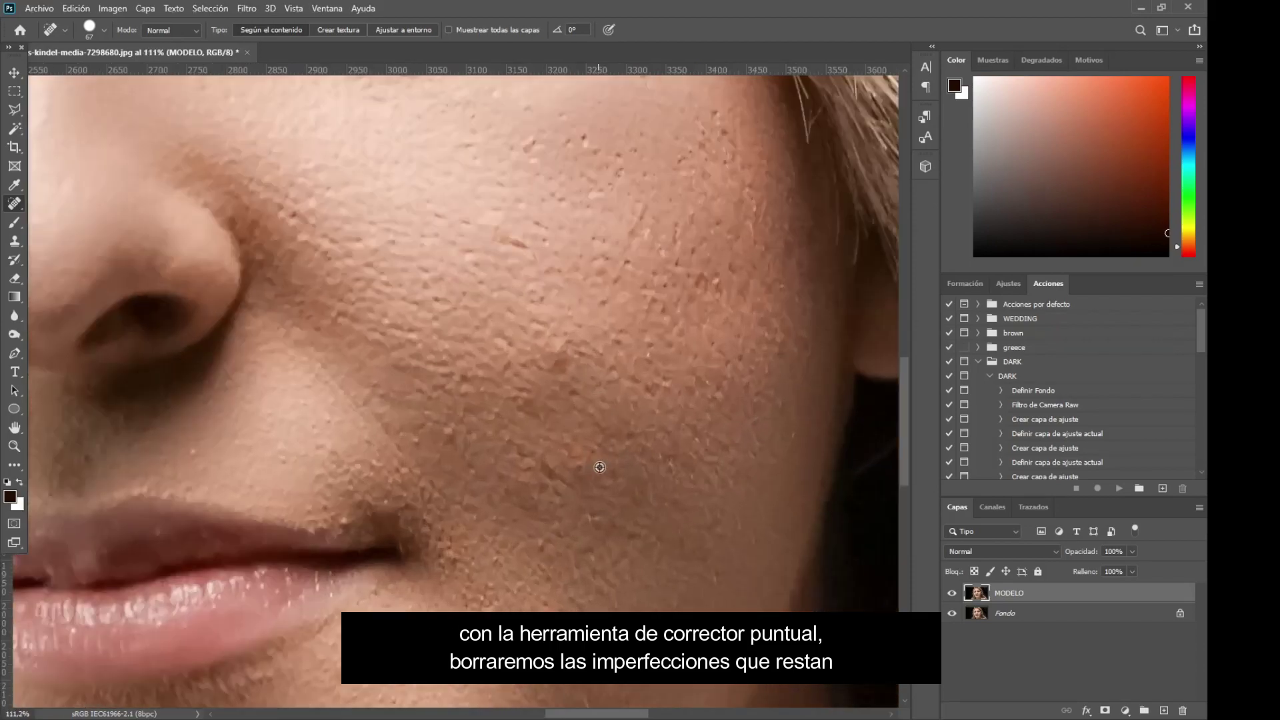
pyautogui.click(546, 339)
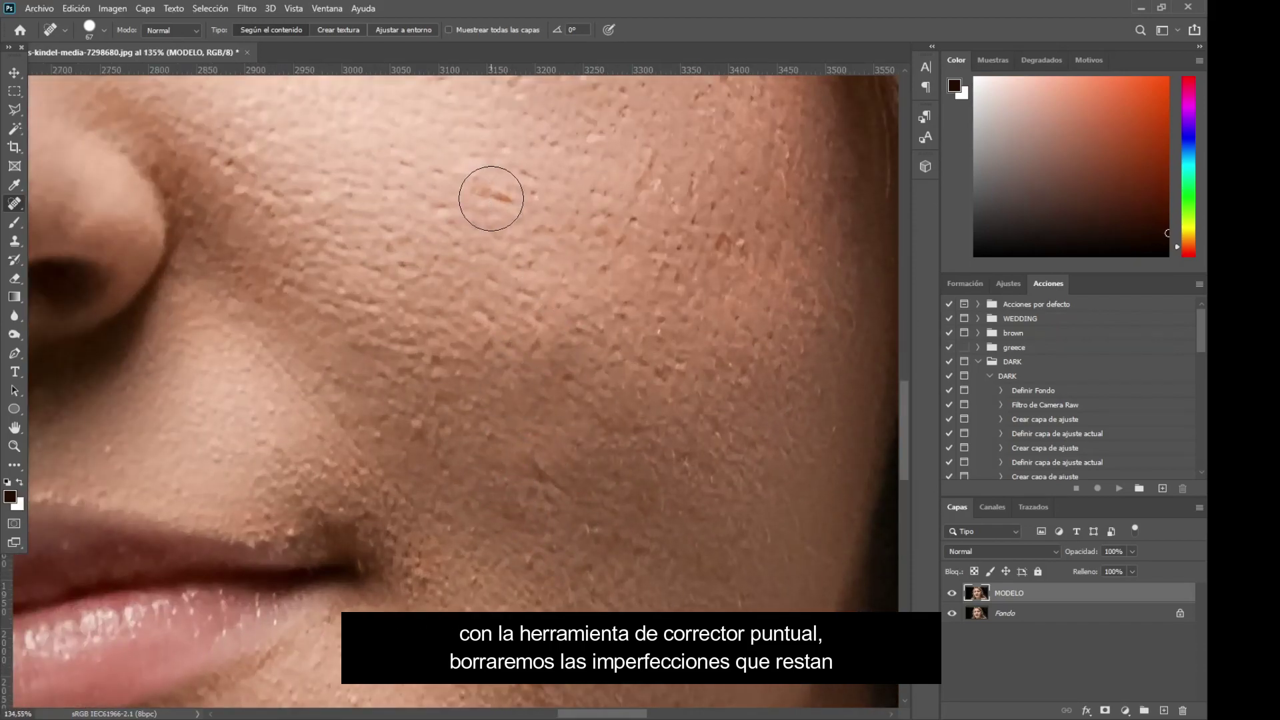
pyautogui.click(602, 270)
pyautogui.click(691, 256)
# Heal the remaining blemishes below the mouth corners and on the chin with the Spot Healing Brush.
pyautogui.scroll(-6, 697, 414)
pyautogui.scroll(-1, 657, 479)
pyautogui.click(609, 502)
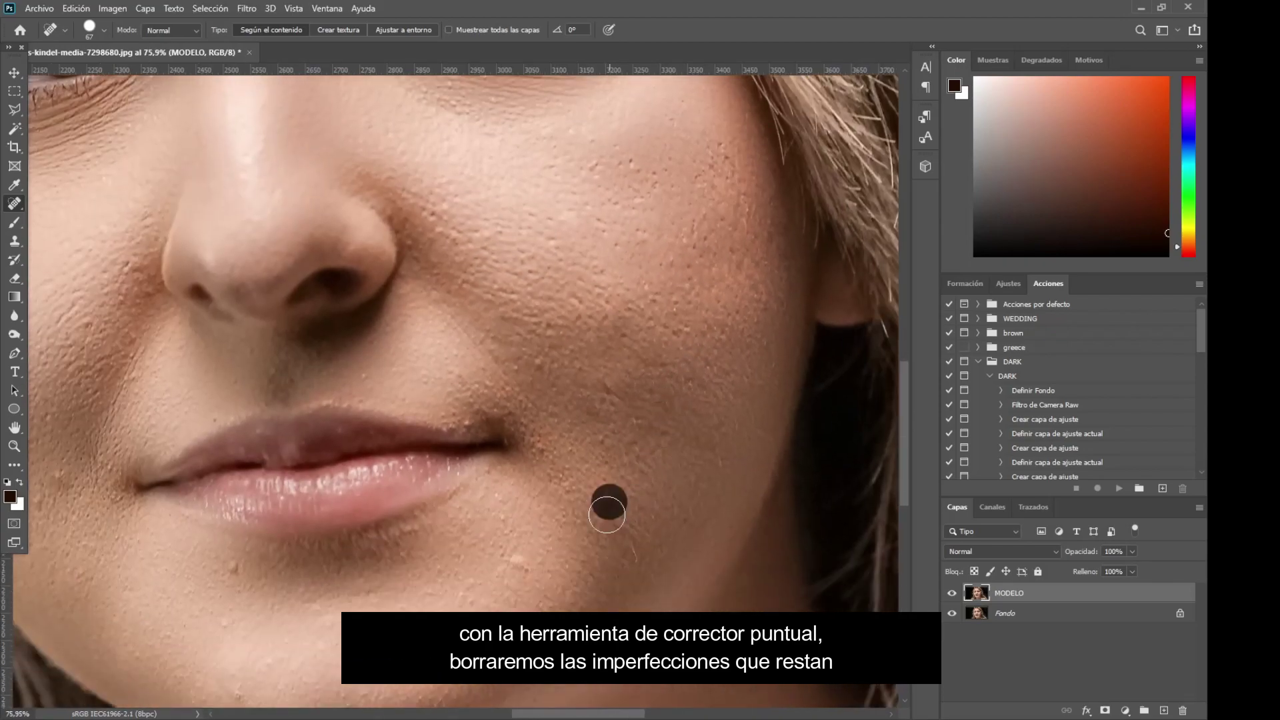
pyautogui.click(238, 570)
pyautogui.hscroll(-2, 227, 560)
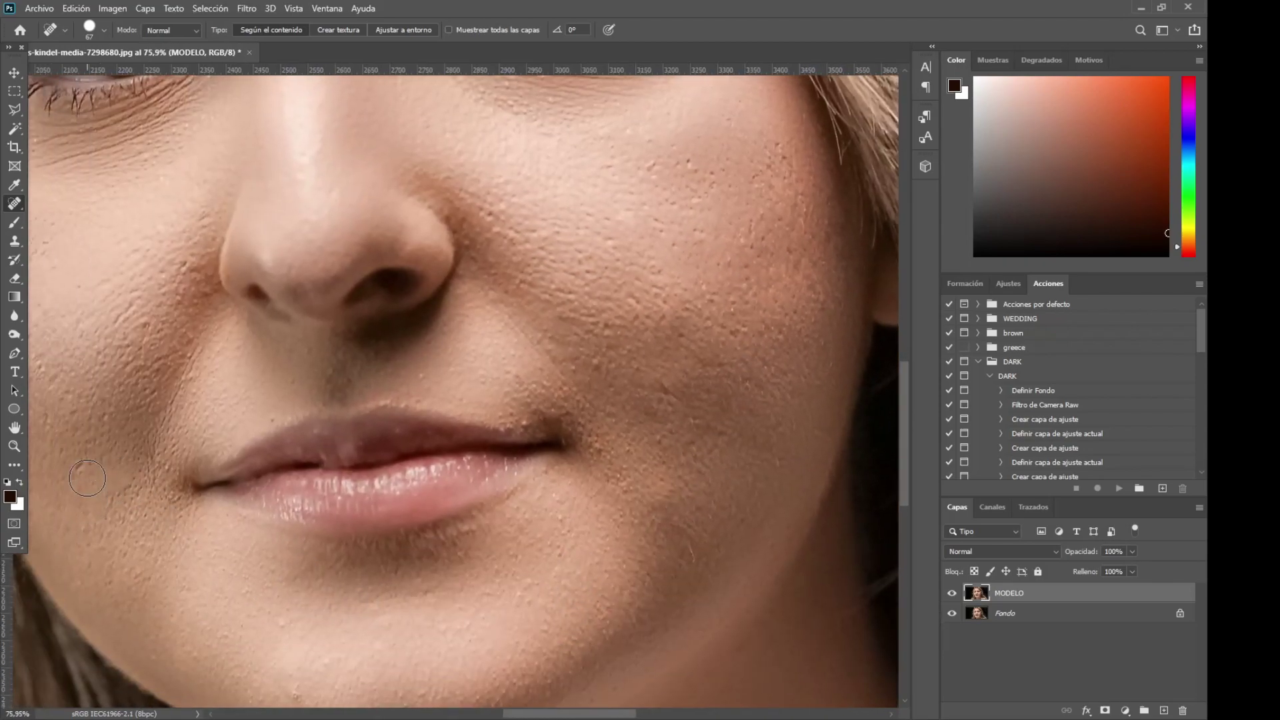
pyautogui.scroll(-1, 232, 503)
pyautogui.scroll(-5, 232, 503)
pyautogui.scroll(5, 400, 448)
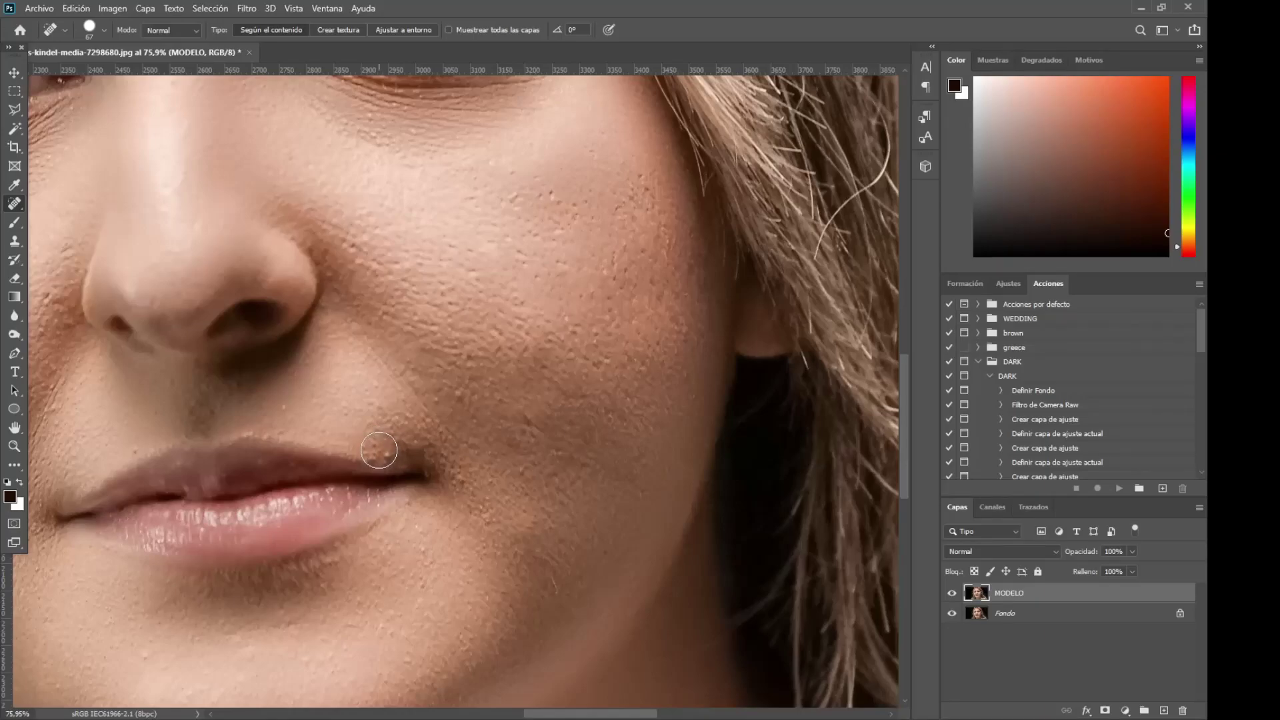
pyautogui.scroll(-7, 491, 491)
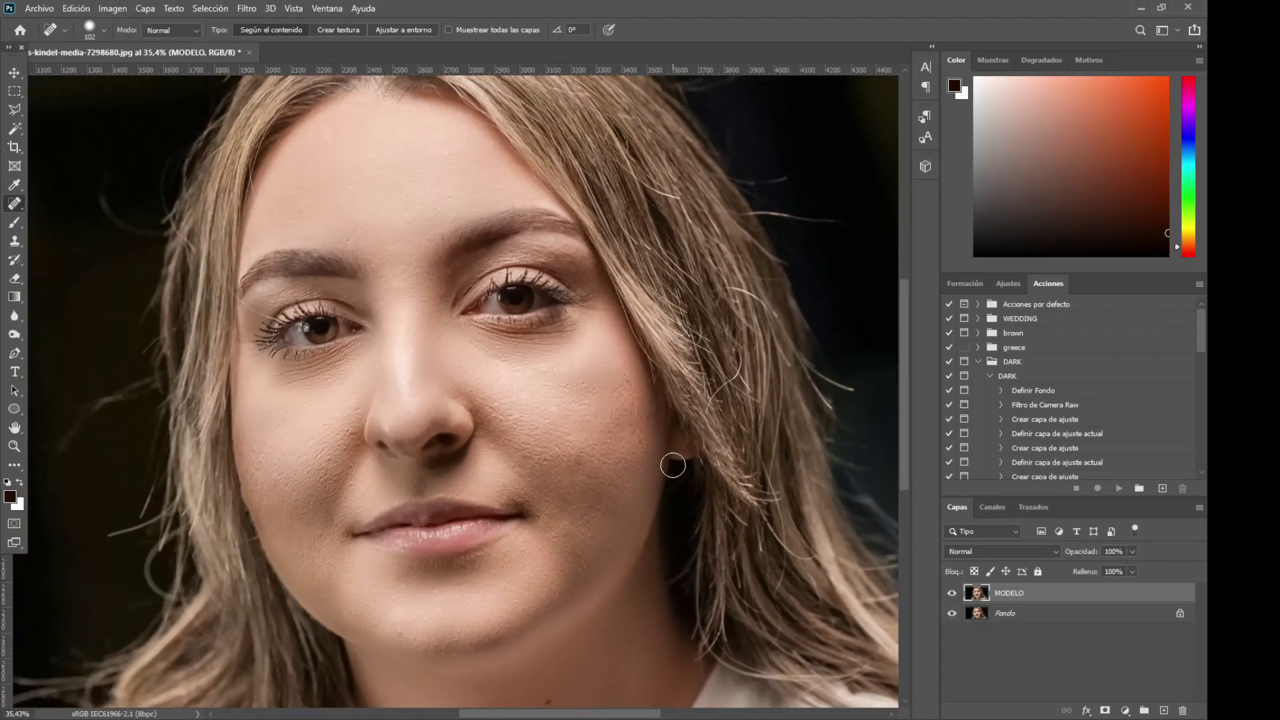
# Compare the healed skin with the original photo by toggling MODELO's visibility.
pyautogui.scroll(-1, 673, 465)
pyautogui.click(953, 593)
pyautogui.click(953, 593)
pyautogui.click(953, 592)
pyautogui.click(953, 593)
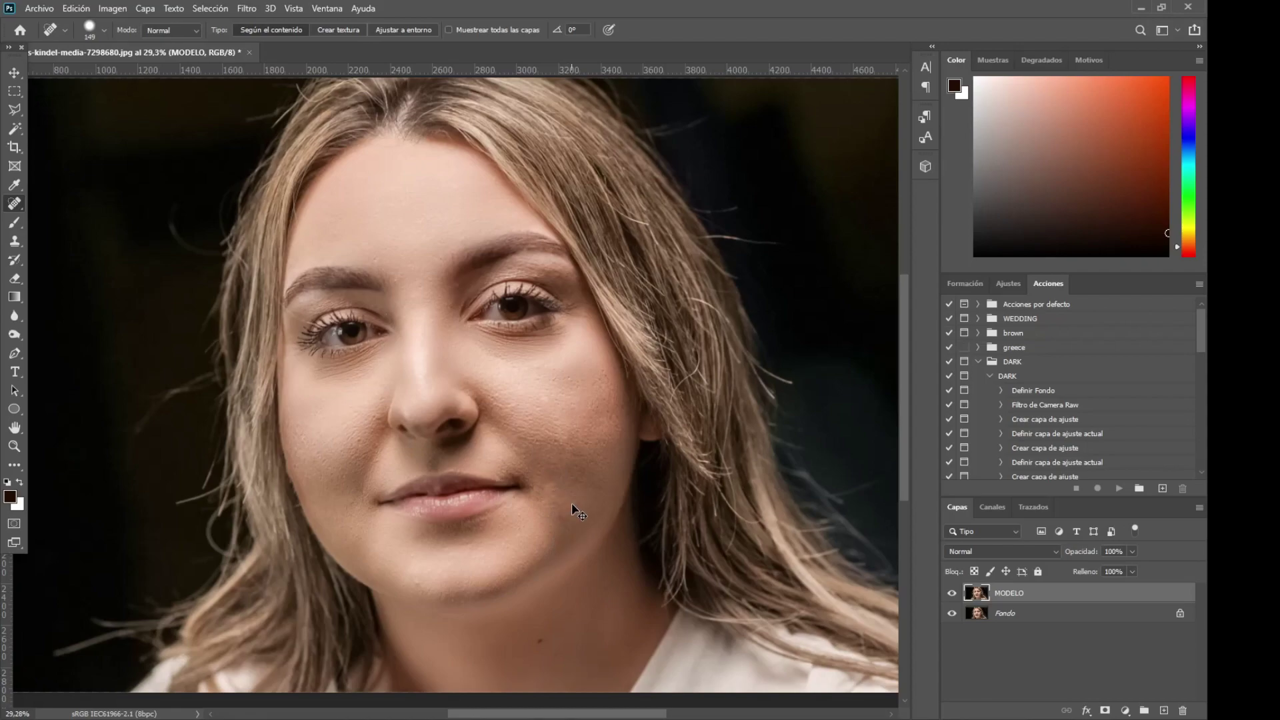
pyautogui.click(574, 464)
pyautogui.click(955, 598)
pyautogui.click(954, 597)
pyautogui.click(954, 598)
pyautogui.click(955, 598)
pyautogui.click(955, 598)
pyautogui.click(955, 597)
# Draw a white ellipse about 135 × 120 px over the iris of the eye on the image's left.
pyautogui.press('v')
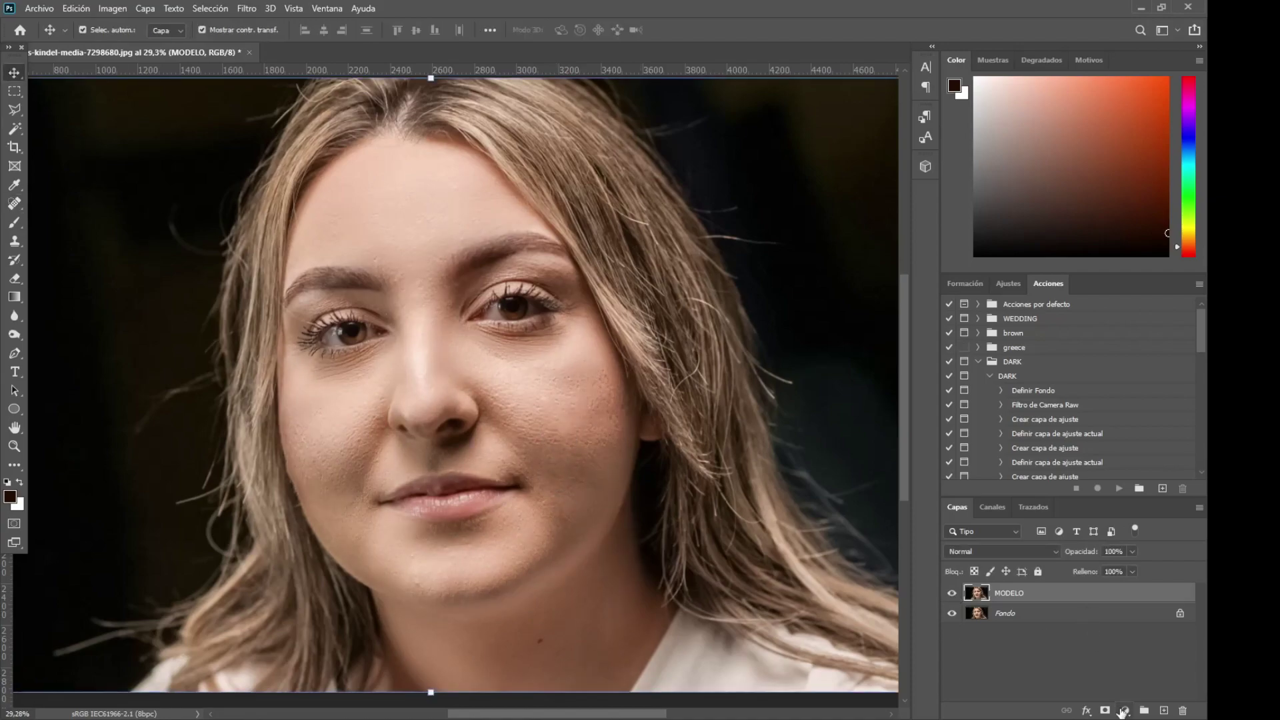
pyautogui.scroll(8, 344, 373)
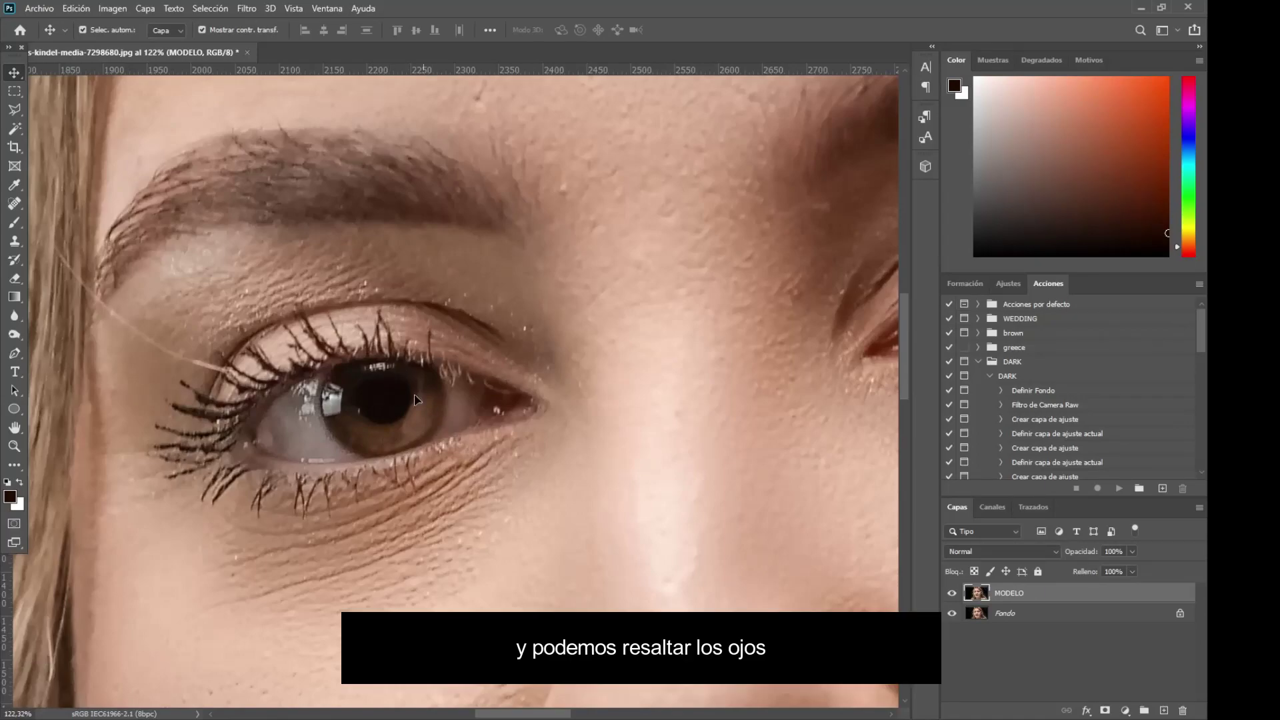
pyautogui.click(14, 408)
pyautogui.moveTo(322, 346); pyautogui.dragTo(438, 450)
pyautogui.click(1113, 72)
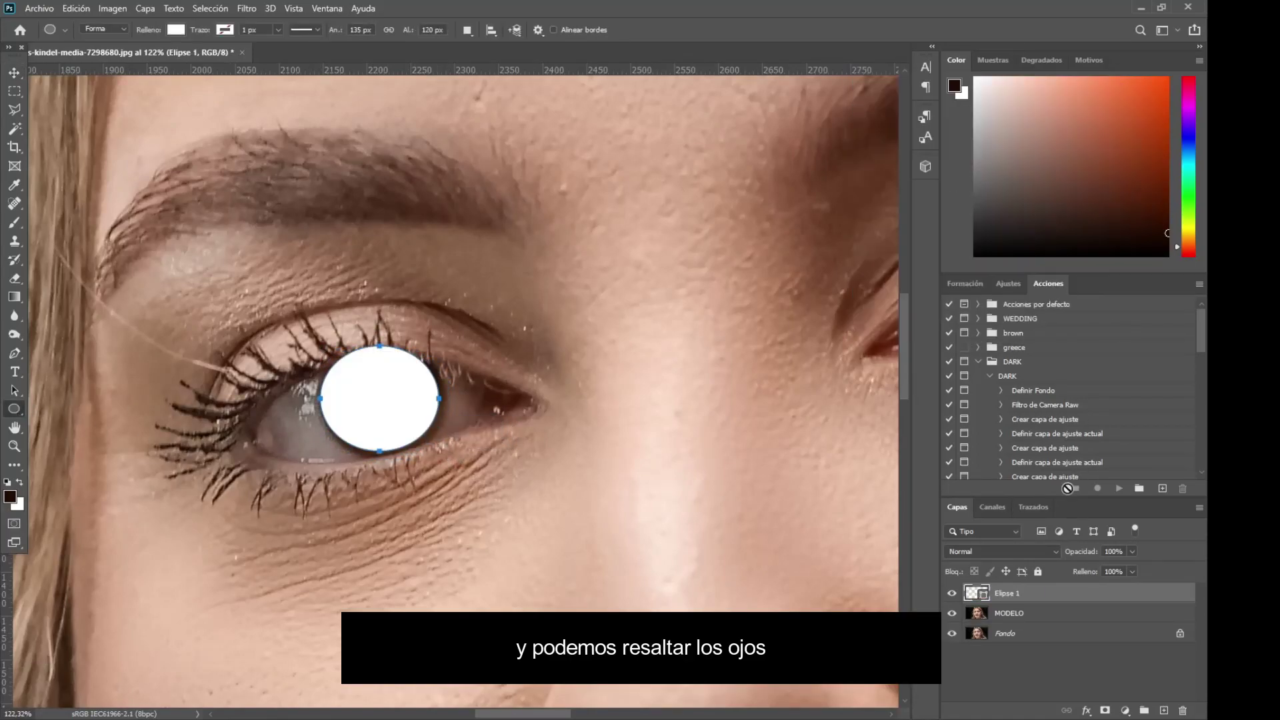
# Set the ellipse layer's blend mode to Superponer (Overlay) and its opacity to 72%.
pyautogui.click(1044, 549)
pyautogui.click(1050, 545)
pyautogui.moveTo(1085, 552); pyautogui.dragTo(1066, 556)
# Rasterize the ellipse layer and erase its excess over the pupil and outside the iris with a soft 101-pixel eraser.
pyautogui.click(13, 278)
pyautogui.rightClick(326, 402)
pyautogui.moveTo(428, 438); pyautogui.dragTo(419, 438)
pyautogui.moveTo(413, 470); pyautogui.dragTo(430, 471)
pyautogui.moveTo(420, 438); pyautogui.dragTo(431, 437)
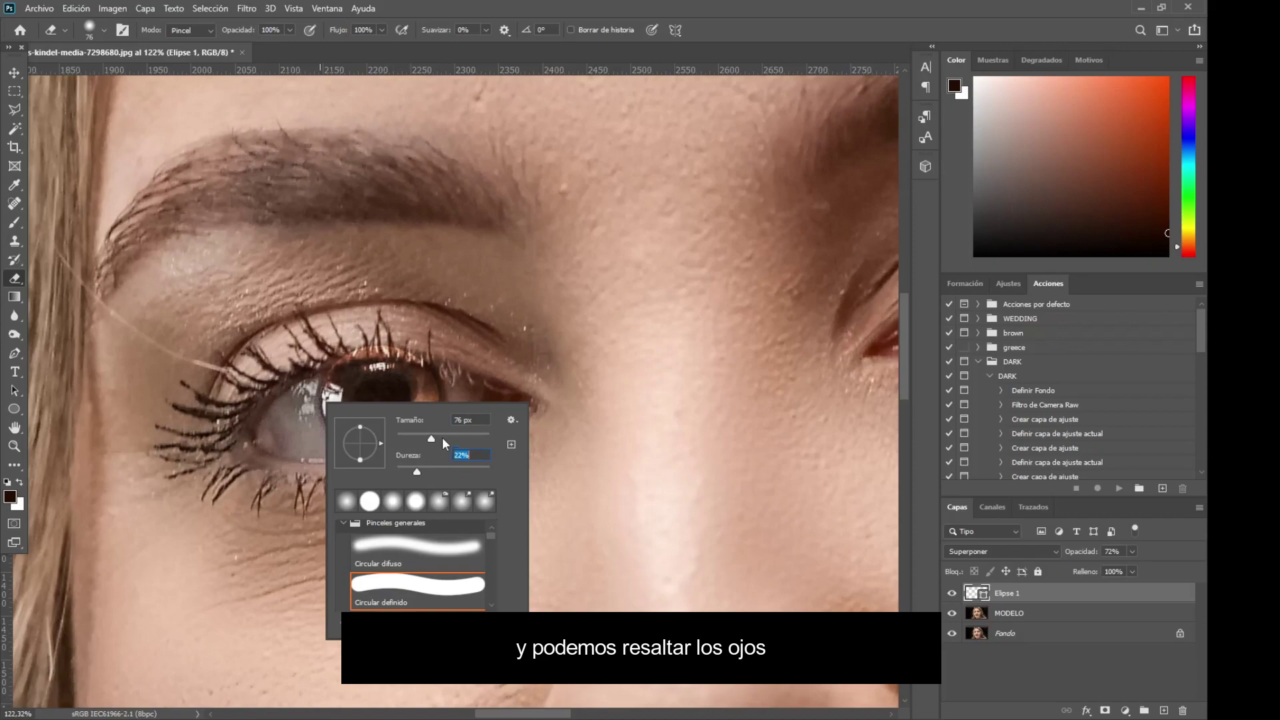
pyautogui.press('Return')
pyautogui.click(386, 390)
pyautogui.press('Return')
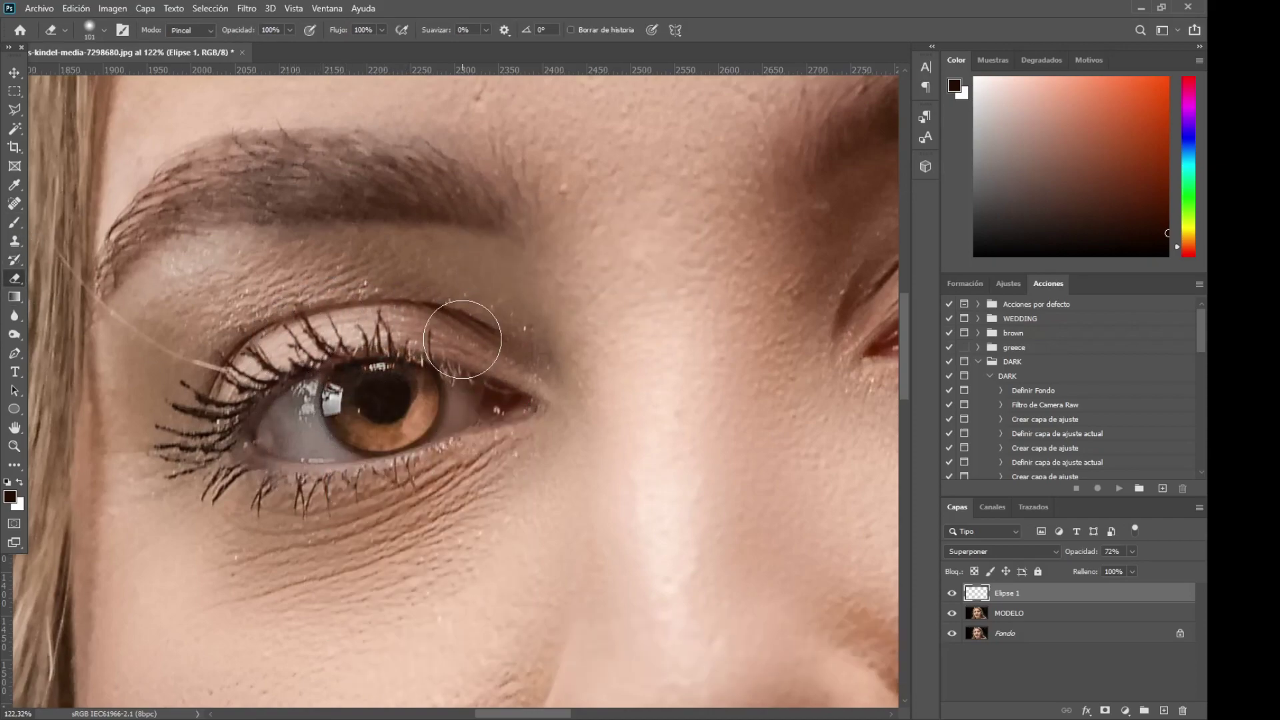
# Lower the ellipse layer's opacity to 59%, duplicate it and place the copy over the other eye's iris.
pyautogui.scroll(-10, 522, 531)
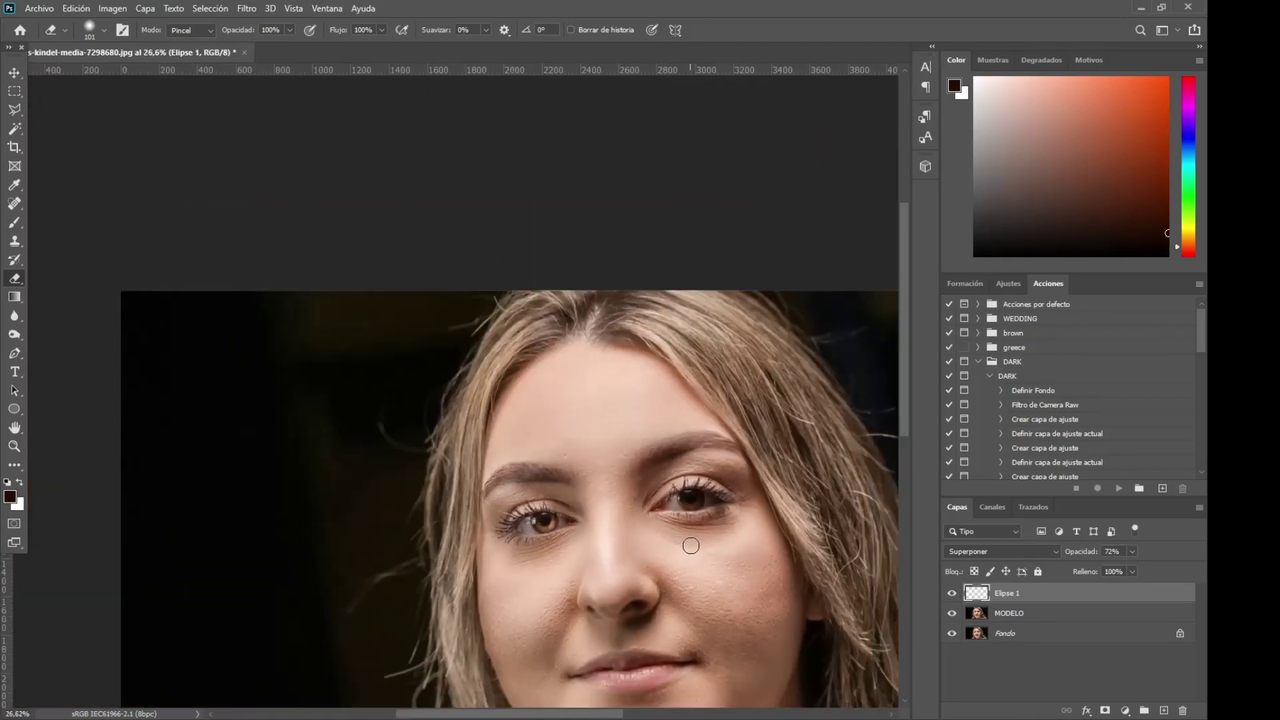
pyautogui.scroll(5, 800, 523)
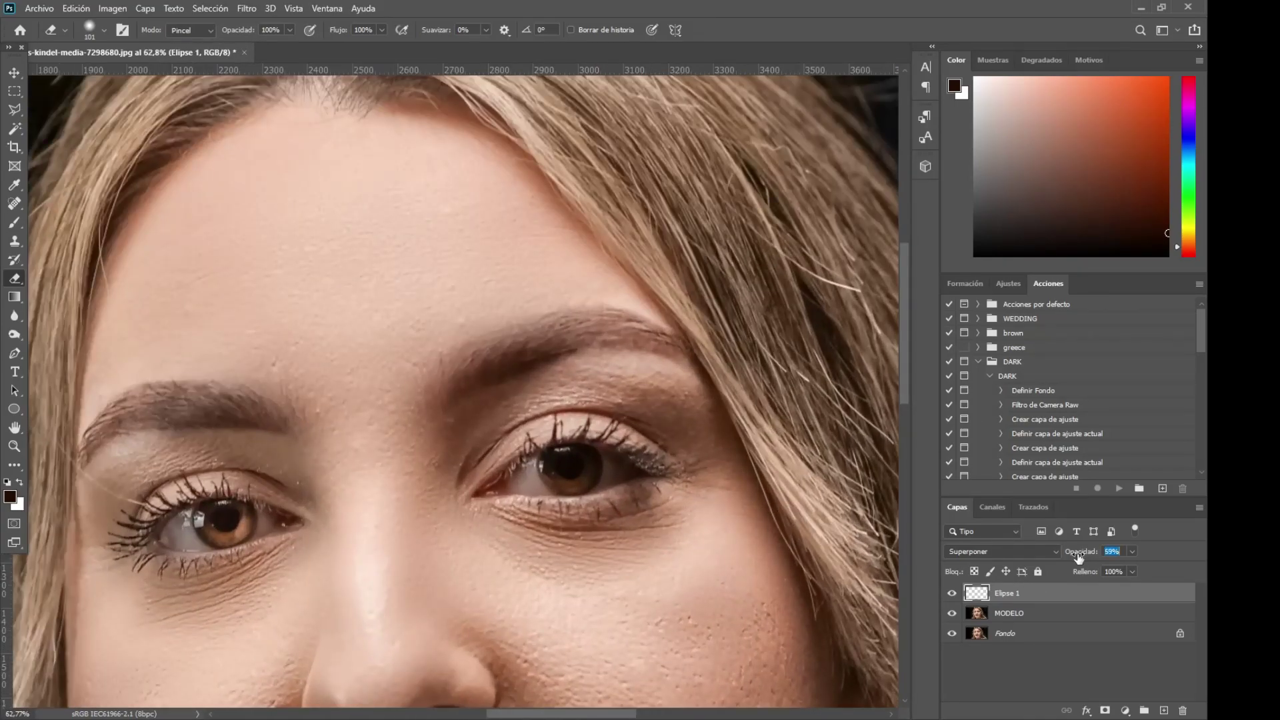
pyautogui.hotkey('ctrl', 'j')
pyautogui.hotkey('ctrl', 't')
pyautogui.moveTo(238, 532); pyautogui.dragTo(586, 489)
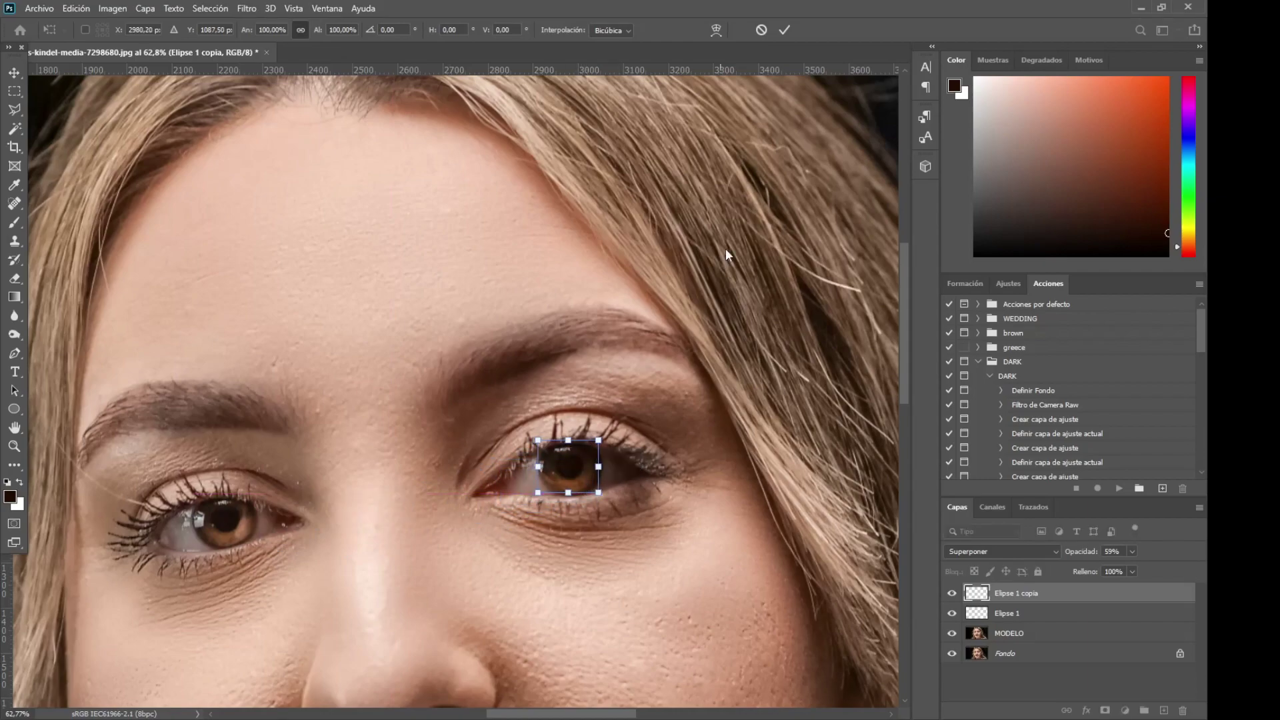
pyautogui.click(784, 32)
pyautogui.press('e')
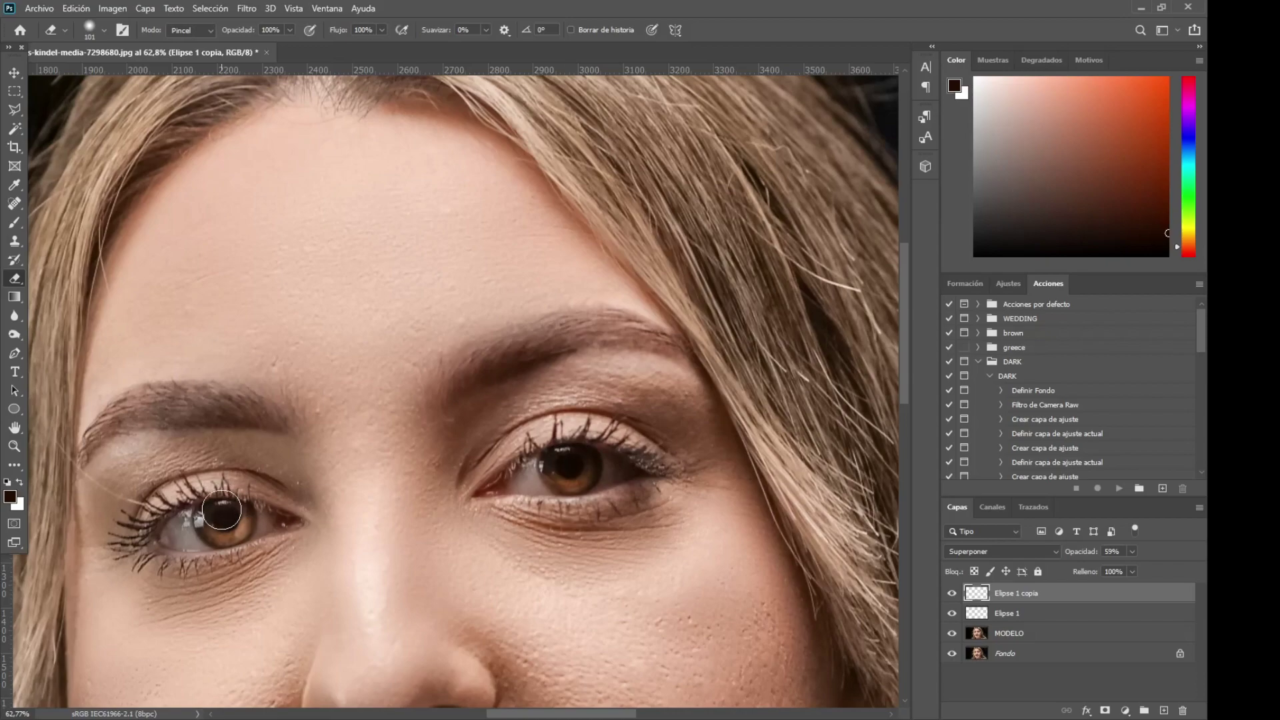
# Examine the brightened eyes in the context of the whole face.
pyautogui.scroll(-3, 374, 424)
pyautogui.scroll(-3, 582, 468)
pyautogui.scroll(1, 584, 466)
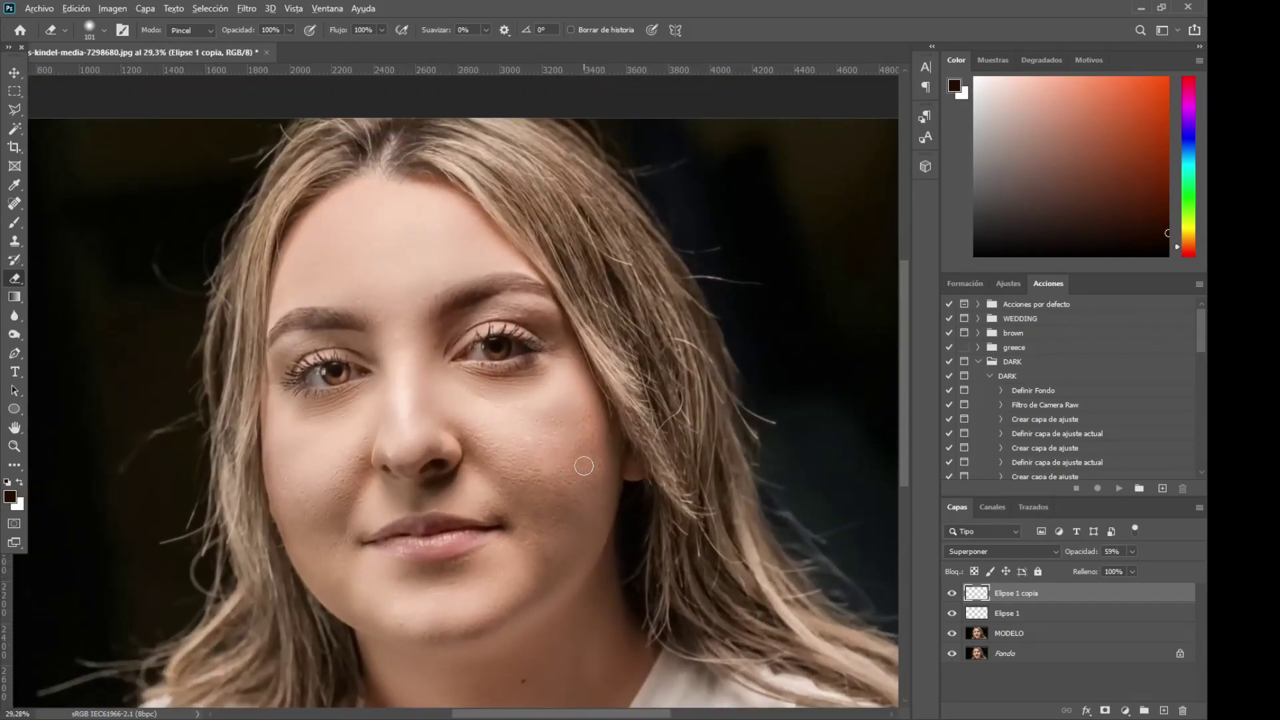
pyautogui.scroll(-3, 583, 466)
pyautogui.scroll(3, 574, 489)
pyautogui.scroll(-4, 574, 489)
pyautogui.scroll(3, 574, 489)
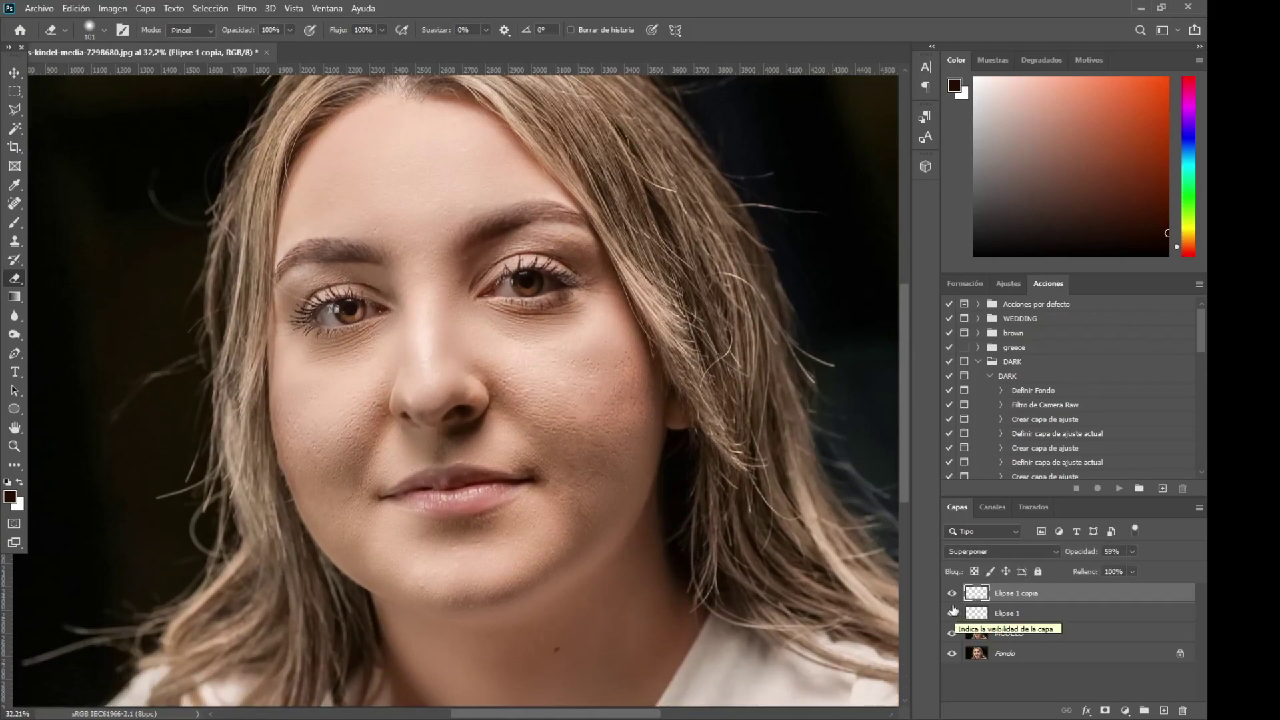
# Add a Curves adjustment layer that darkens the midtones and invert its mask to black.
pyautogui.click(1125, 710)
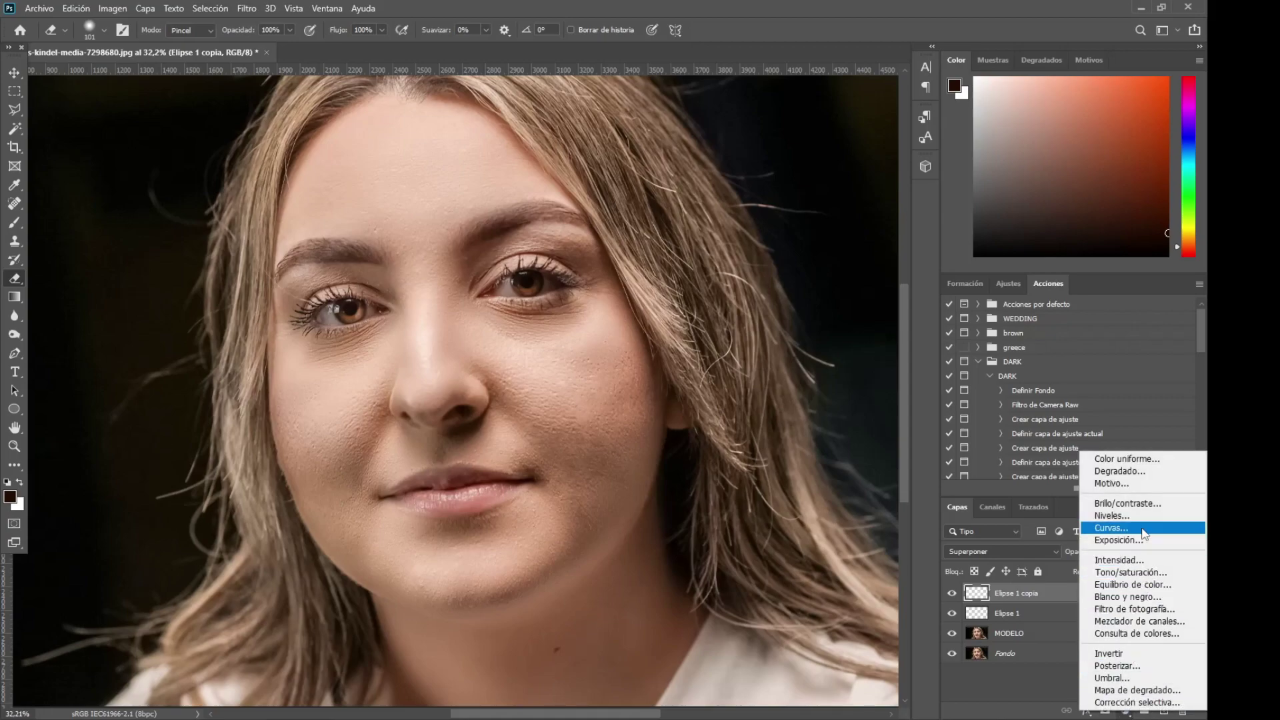
pyautogui.click(1109, 525)
pyautogui.moveTo(1002, 236); pyautogui.dragTo(995, 270)
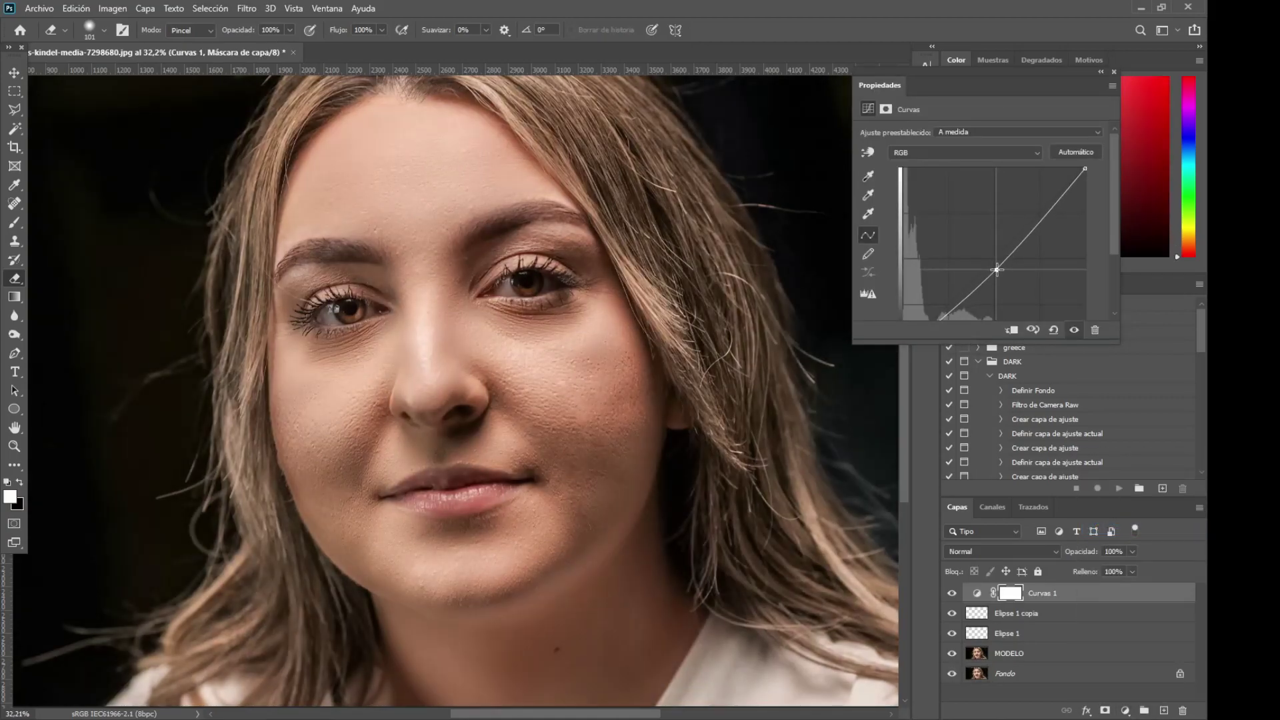
pyautogui.click(1113, 73)
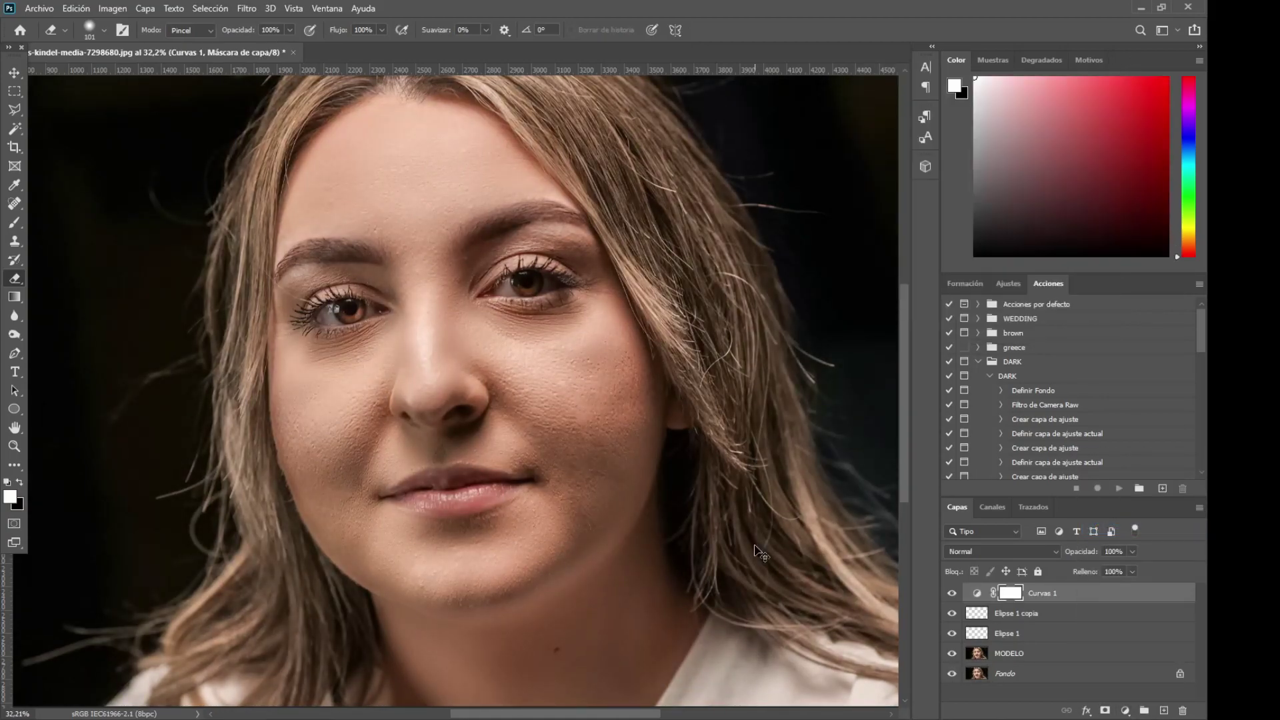
pyautogui.hotkey('ctrl', 'i')
# Paint white on the Curves mask over both eyebrows with a 90-pixel brush to darken them.
pyautogui.press('b')
pyautogui.scroll(5, 529, 202)
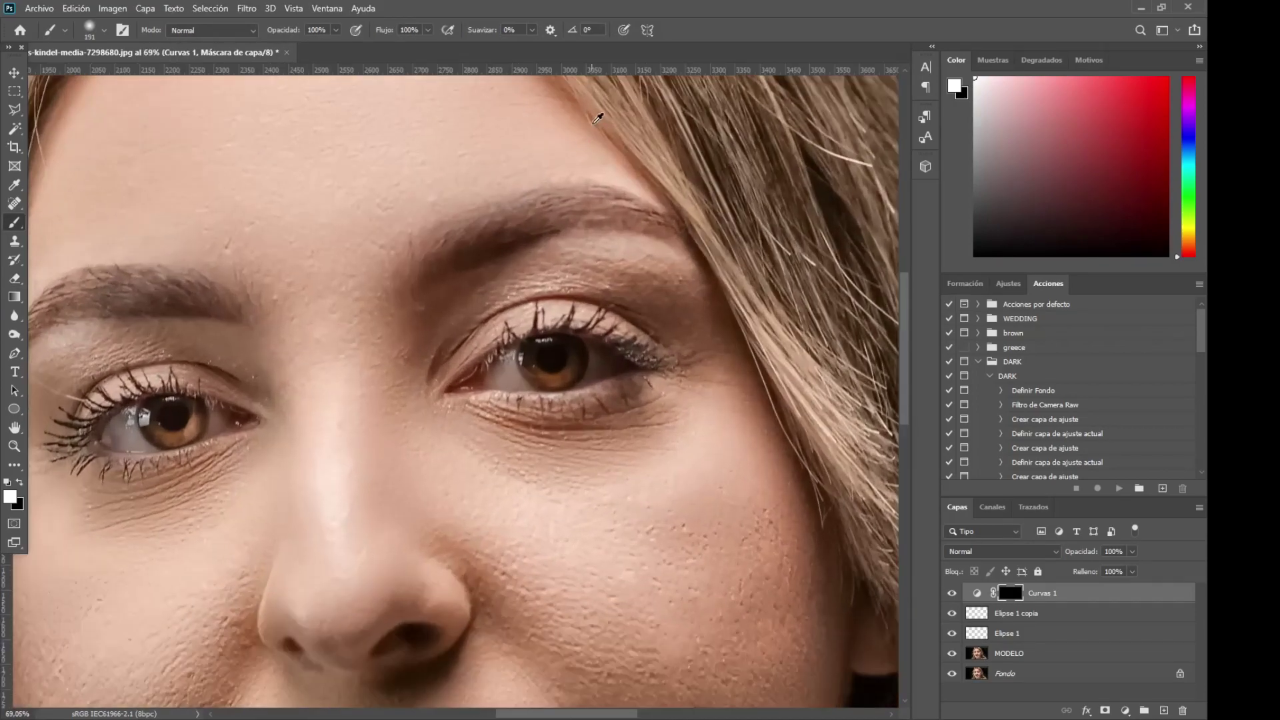
pyautogui.rightClick(586, 162)
pyautogui.moveTo(352, 324)
pyautogui.mouseDown()
pyautogui.moveTo(380, 291)
pyautogui.moveTo(679, 251)
pyautogui.moveTo(707, 265)
pyautogui.mouseUp()
pyautogui.scroll(-5, 707, 266)
pyautogui.scroll(2, 217, 333)
pyautogui.moveTo(247, 358)
pyautogui.mouseDown()
pyautogui.moveTo(288, 316)
pyautogui.moveTo(412, 313)
pyautogui.moveTo(442, 323)
pyautogui.mouseUp()
pyautogui.scroll(-5, 443, 322)
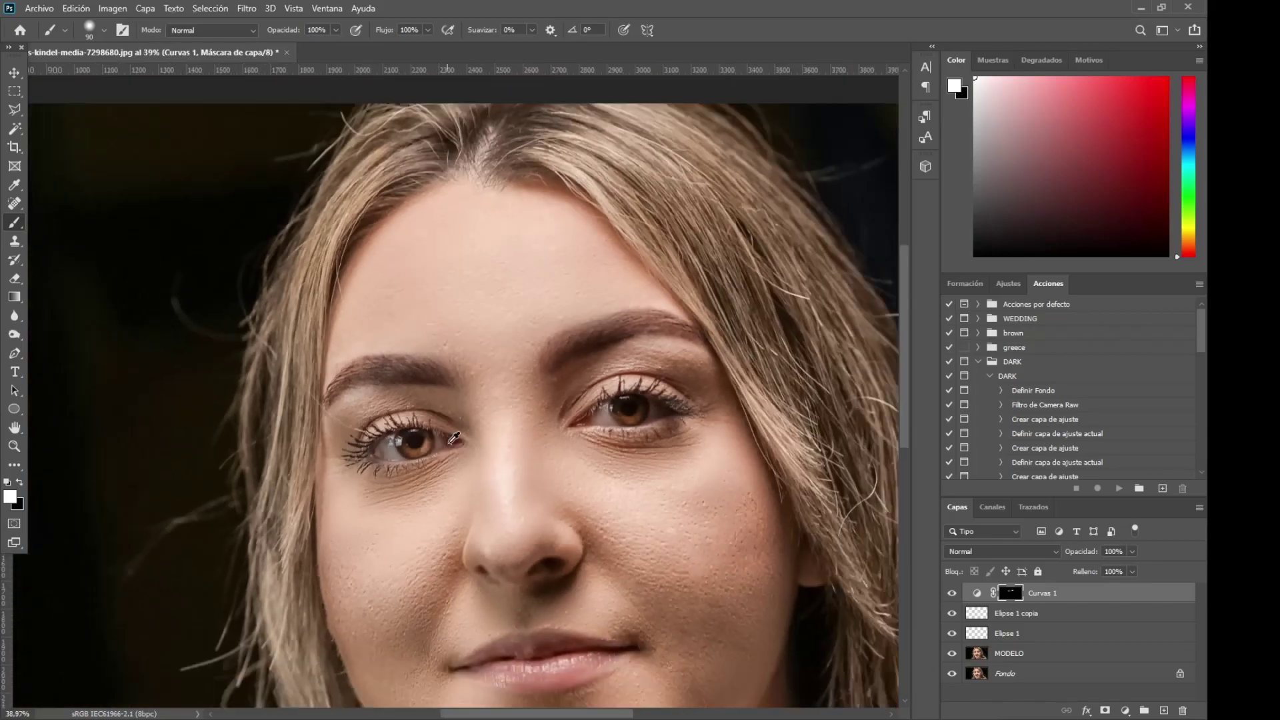
pyautogui.scroll(2, 511, 381)
pyautogui.scroll(1, 511, 382)
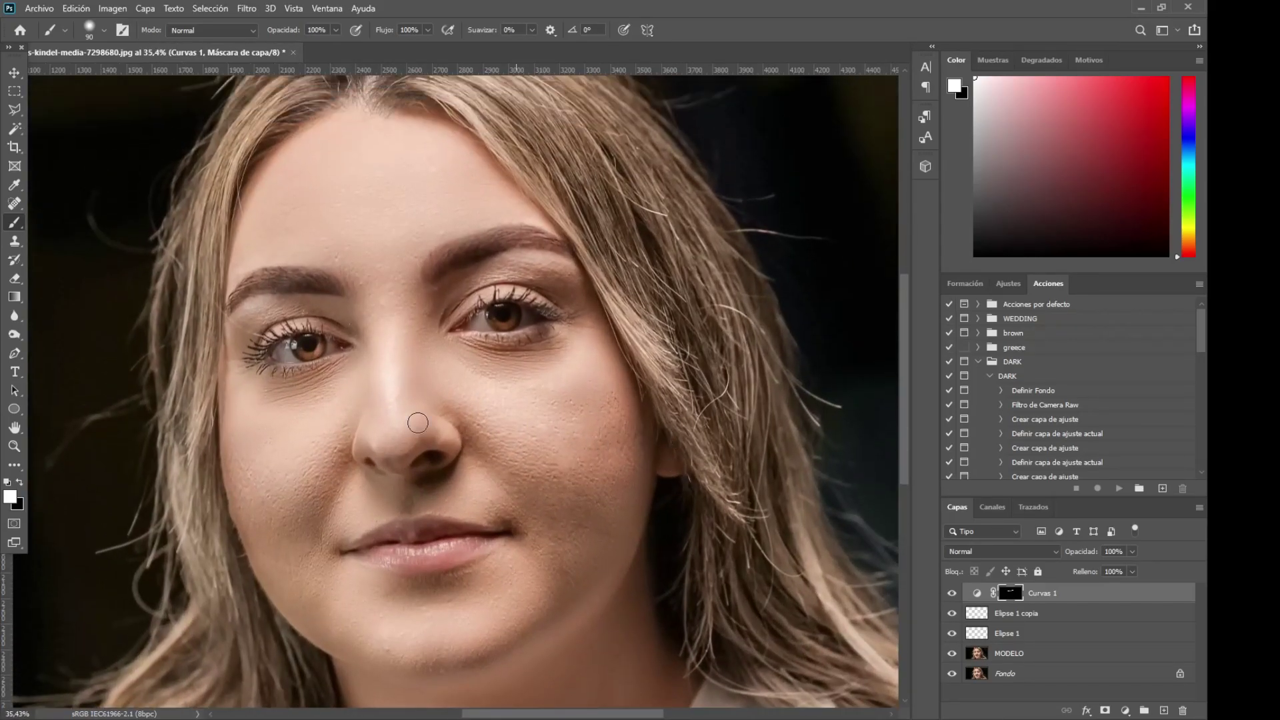
# Paint sampled skin tone over the reddish cheek on a new layer with a 191-pixel brush at 2% flow, and set its opacity to 45%.
pyautogui.click(1162, 712)
pyautogui.rightClick(547, 458)
pyautogui.moveTo(694, 494); pyautogui.dragTo(717, 494)
pyautogui.press('Return')
pyautogui.moveTo(478, 394)
pyautogui.mouseDown()
pyautogui.moveTo(576, 362)
pyautogui.moveTo(559, 532)
pyautogui.moveTo(565, 510)
pyautogui.moveTo(637, 480)
pyautogui.moveTo(487, 500)
pyautogui.moveTo(548, 494)
pyautogui.moveTo(496, 438)
pyautogui.moveTo(596, 426)
pyautogui.moveTo(638, 459)
pyautogui.moveTo(497, 617)
pyautogui.moveTo(584, 519)
pyautogui.moveTo(530, 475)
pyautogui.mouseUp()
pyautogui.moveTo(1080, 551); pyautogui.dragTo(1043, 559)
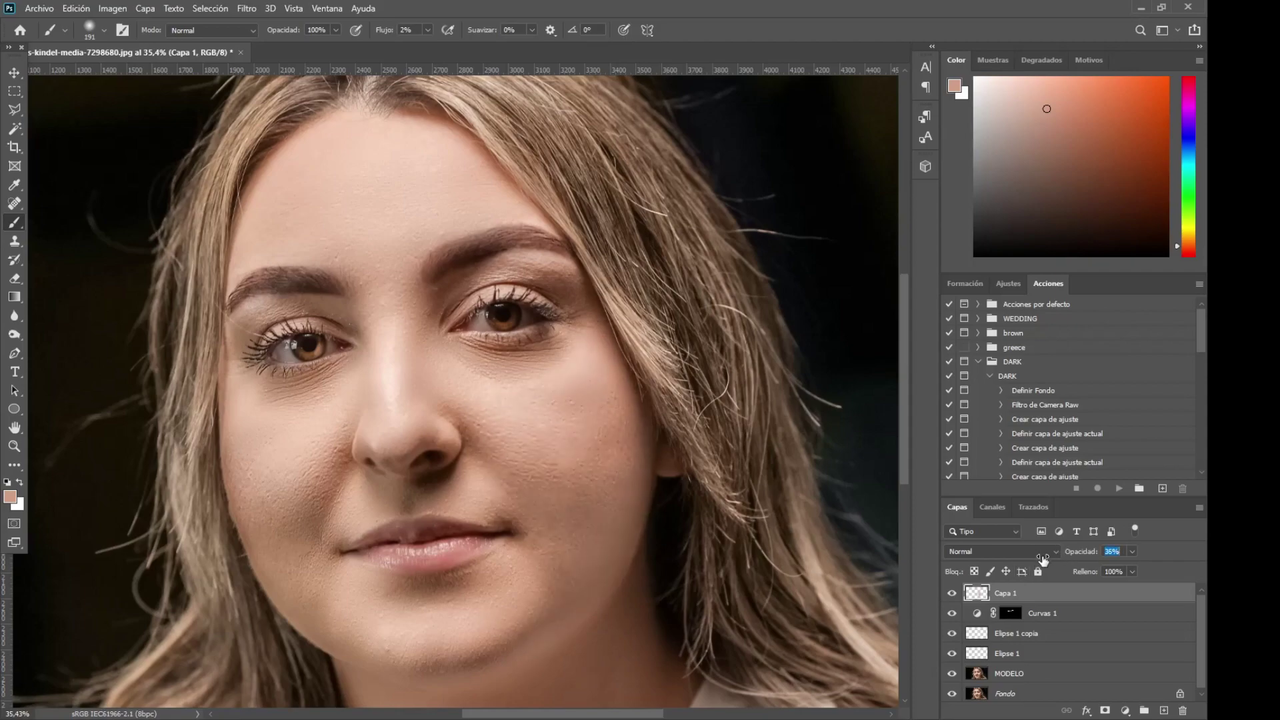
# Sample nearby skin tones and paint them softly over the other cheek, beside the nose and under the eyes to even the colour.
pyautogui.keyDown('alt'); pyautogui.click(280, 453); pyautogui.keyUp('alt')
pyautogui.scroll(-1, 573, 500)
pyautogui.scroll(3, 599, 573)
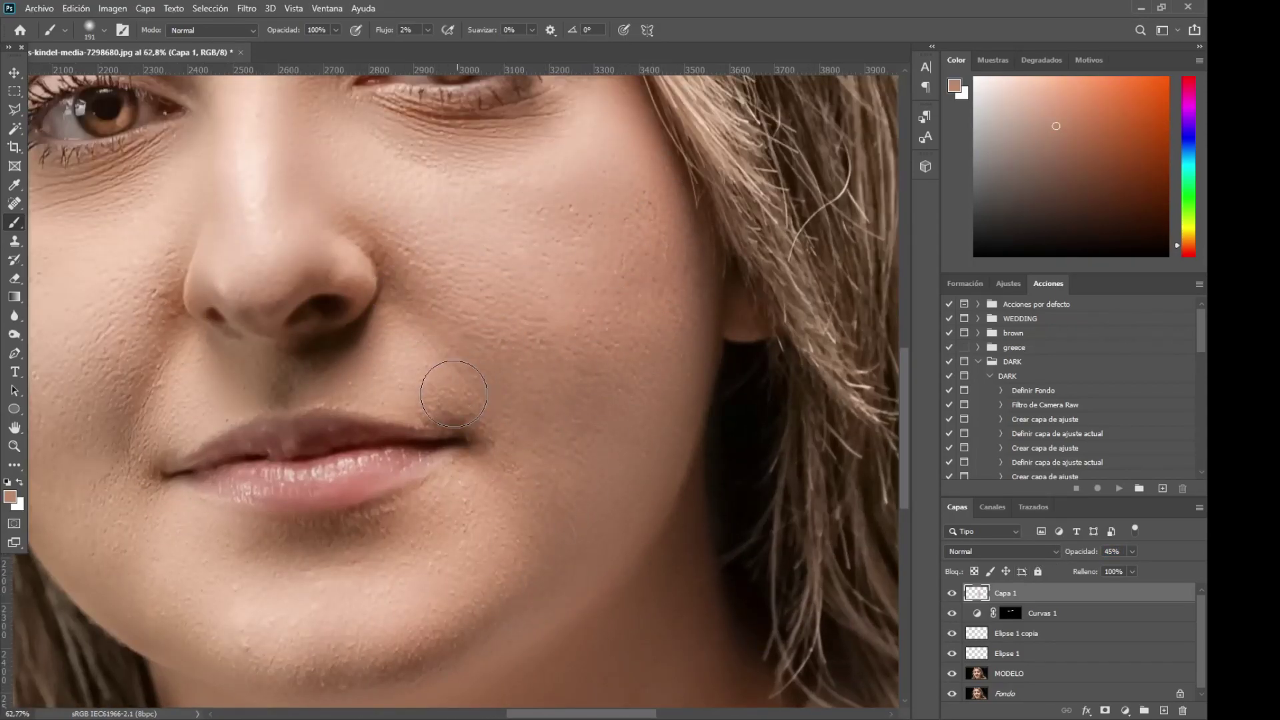
pyautogui.scroll(-3, 496, 193)
pyautogui.scroll(7, 174, 180)
pyautogui.keyDown('alt'); pyautogui.click(202, 300); pyautogui.keyUp('alt')
pyautogui.moveTo(202, 300); pyautogui.dragTo(356, 260)
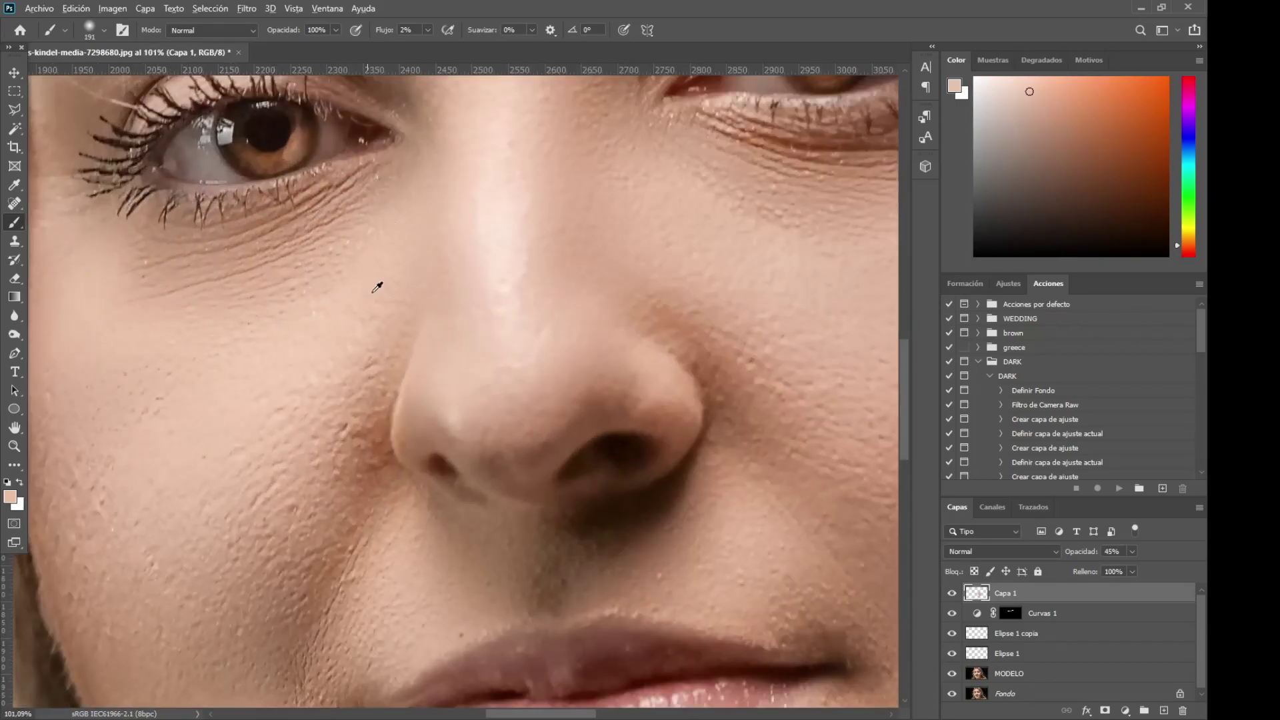
pyautogui.scroll(-5, 360, 256)
pyautogui.scroll(3, 580, 207)
pyautogui.keyDown('alt'); pyautogui.click(640, 254); pyautogui.keyUp('alt')
pyautogui.scroll(-6, 686, 380)
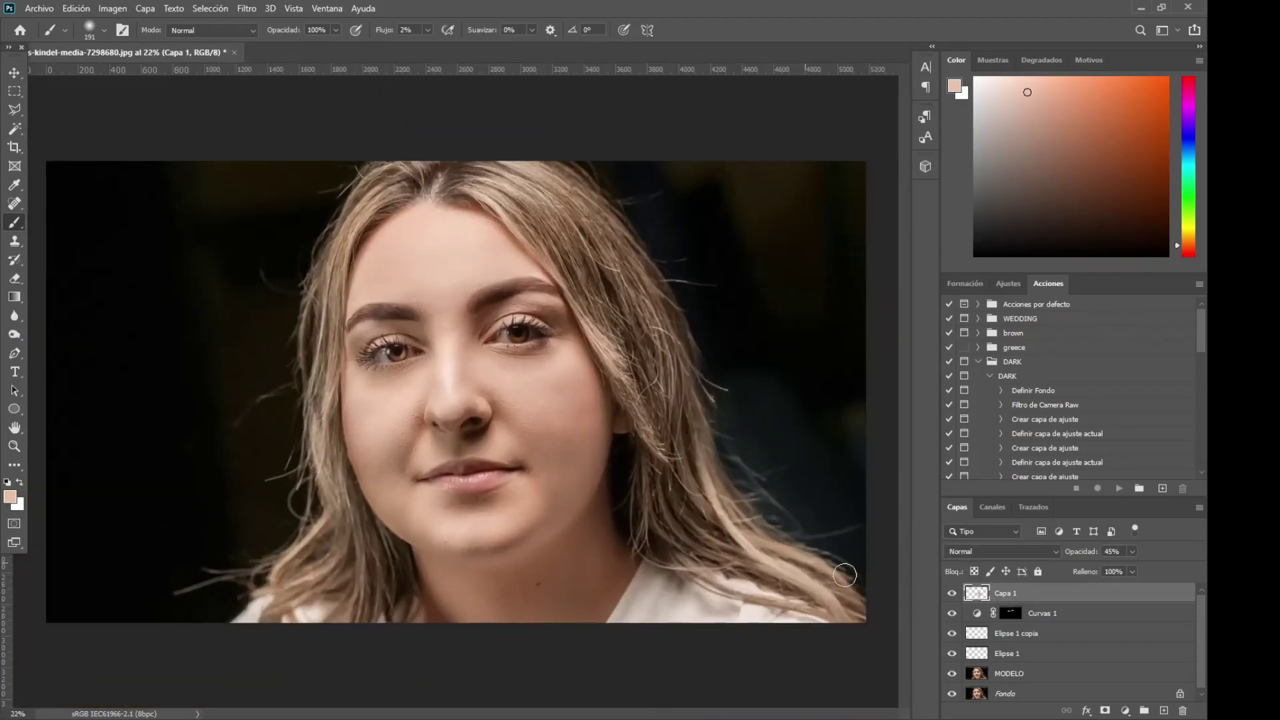
# Group all the retouching layers above Fondo and toggle the group's visibility to compare before and after.
pyautogui.click(1145, 705)
pyautogui.click(951, 592)
pyautogui.click(952, 591)
pyautogui.click(952, 592)
pyautogui.click(951, 591)
pyautogui.click(951, 592)
pyautogui.click(952, 592)
pyautogui.click(951, 592)
pyautogui.click(952, 592)
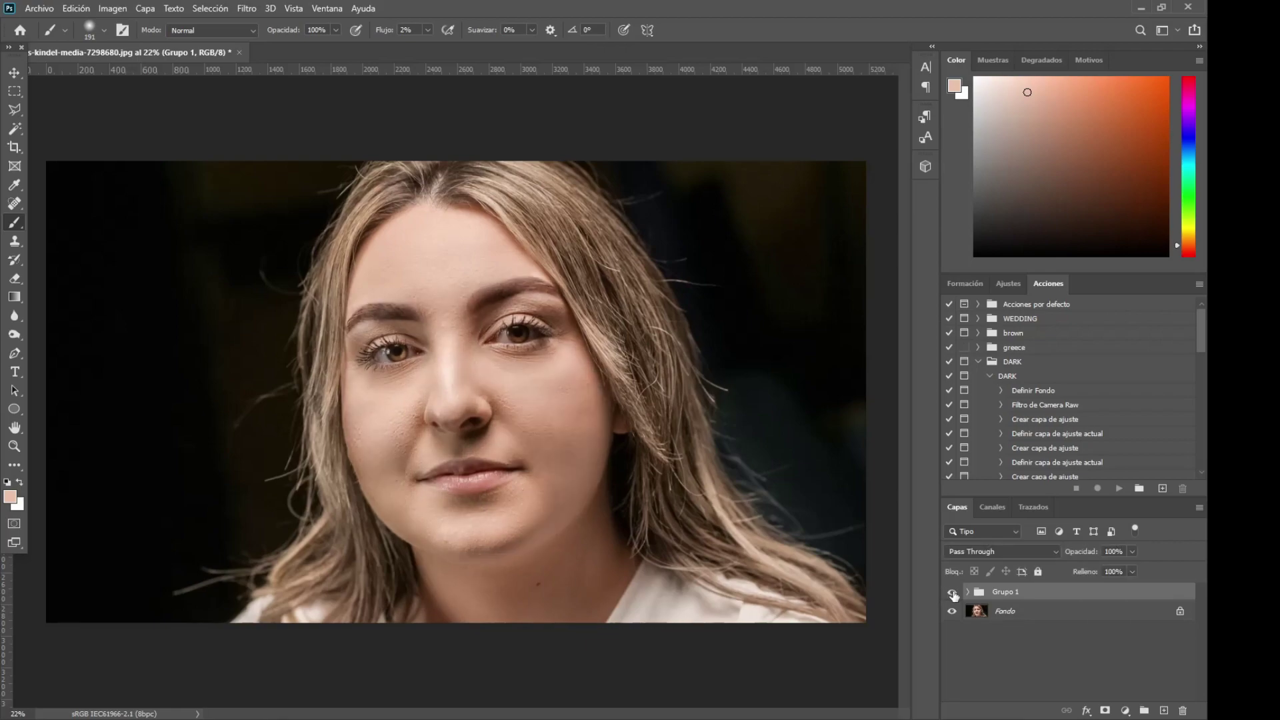